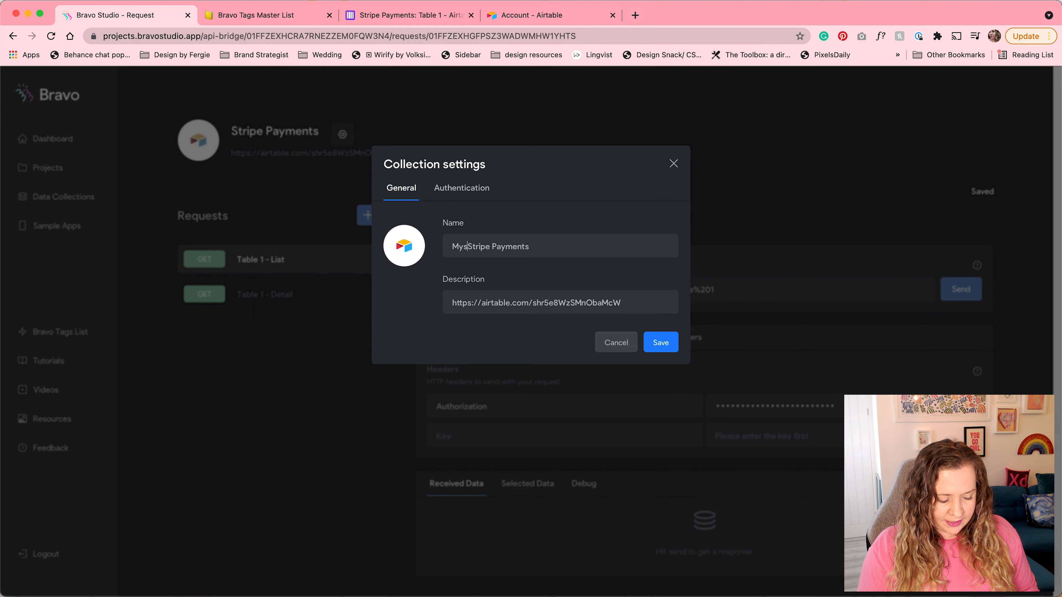
Rename the collection as "Mystic Yoga - Stripe Payments" and save its settings
{"action": "type", "text": "-"}
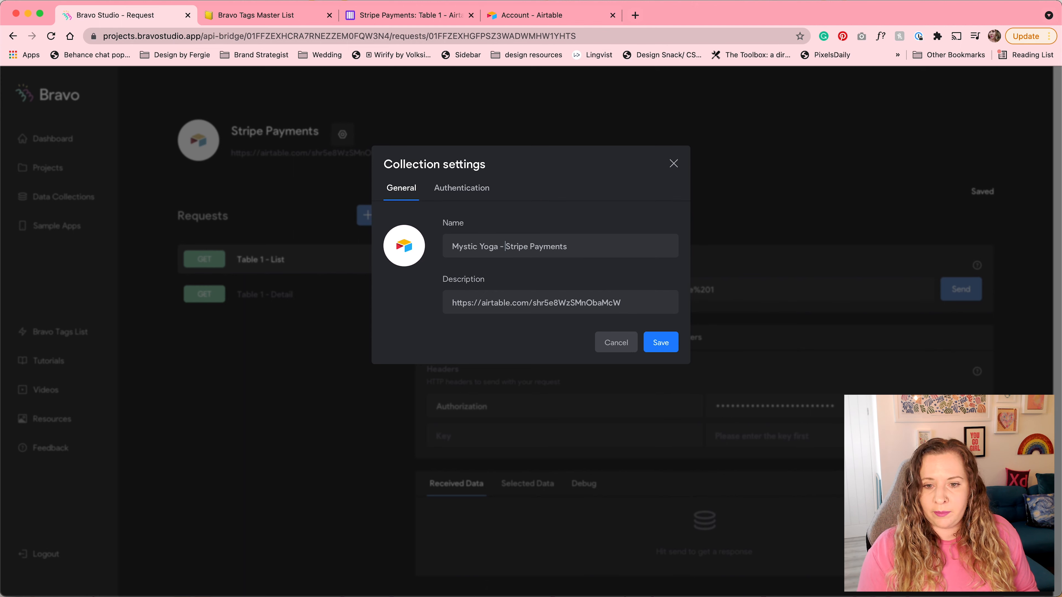
{"action": "left_click", "coordinate": [664, 341]}
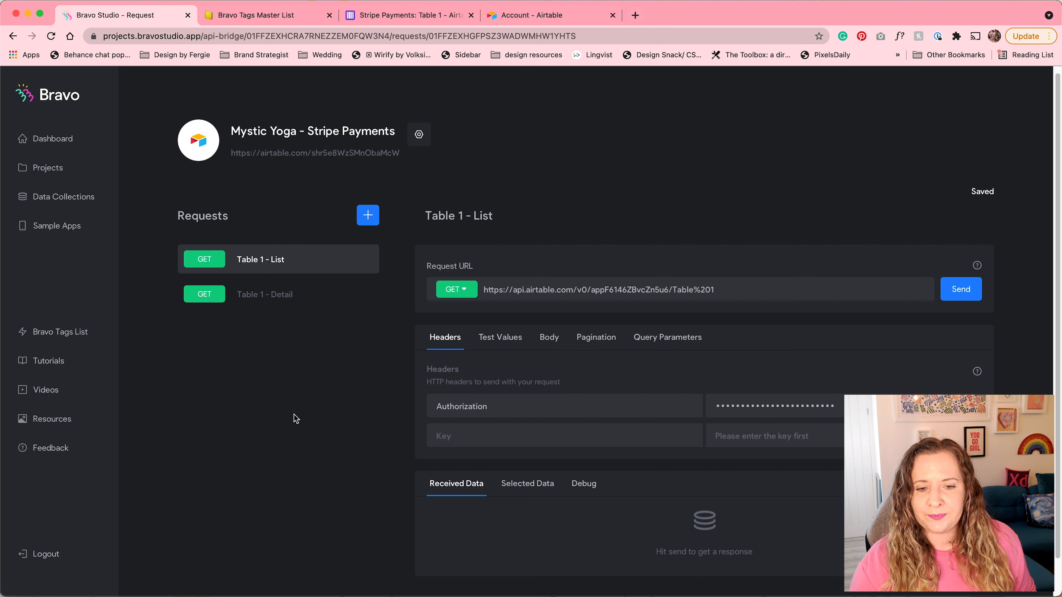
Check the product table in Airtable, return to Bravo Studio and send the Table 1 - List request
{"action": "scroll", "coordinate": [295, 418], "scroll_direction": "down", "scroll_amount": 1}
{"action": "scroll", "coordinate": [295, 418], "scroll_direction": "down", "scroll_amount": 1}
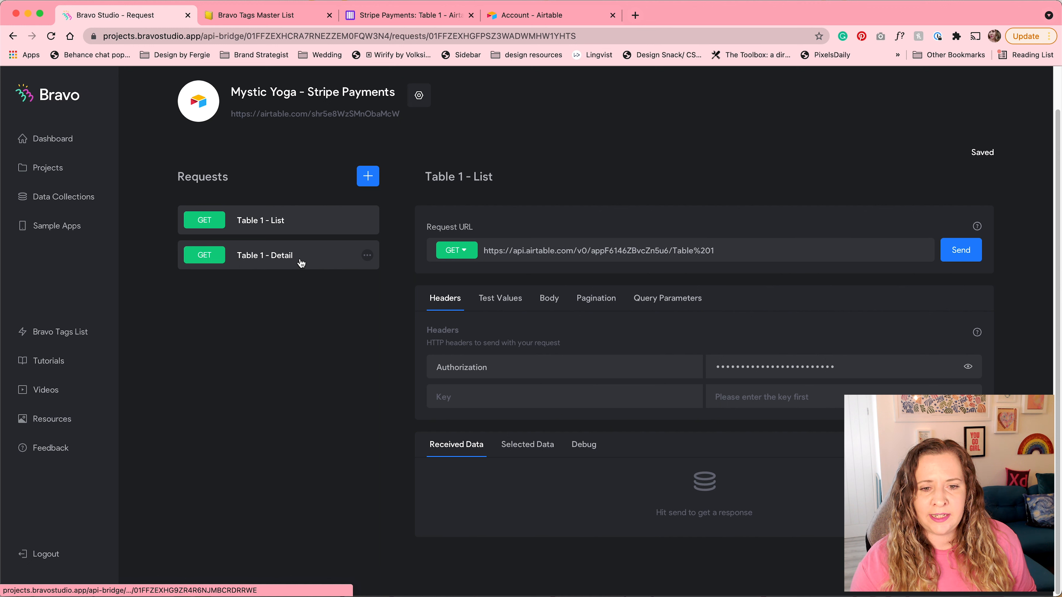
{"action": "left_click", "coordinate": [393, 15]}
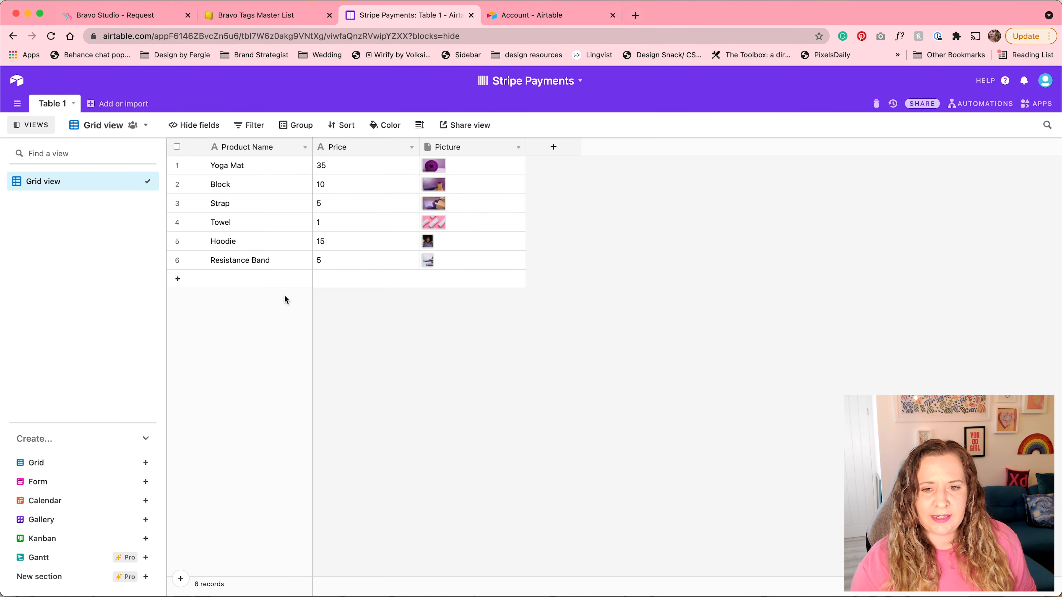
{"action": "left_click", "coordinate": [115, 15]}
{"action": "left_click", "coordinate": [961, 250]}
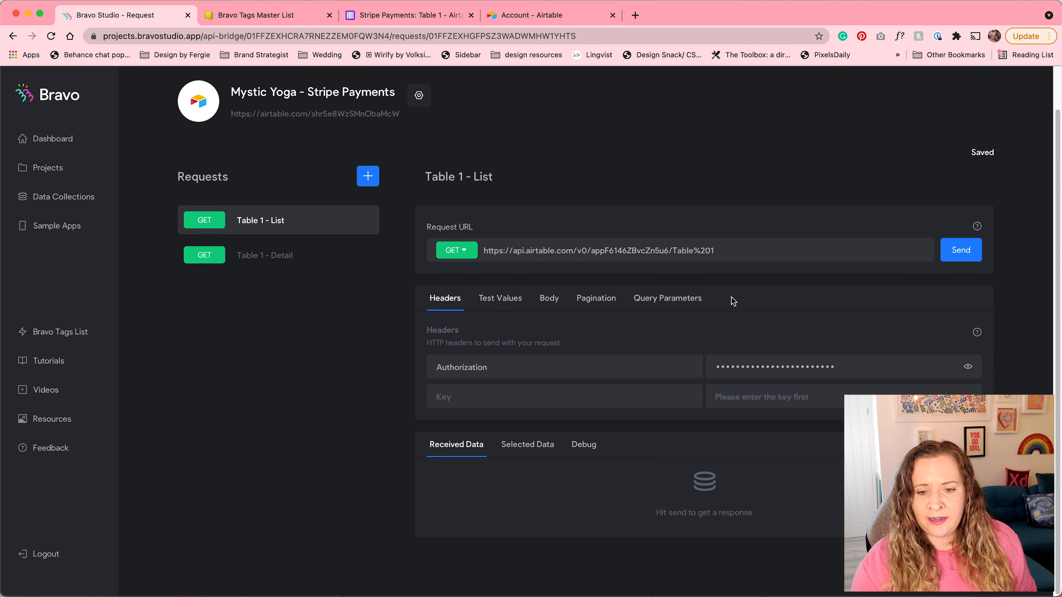
{"action": "scroll", "coordinate": [353, 469], "scroll_direction": "down", "scroll_amount": 10}
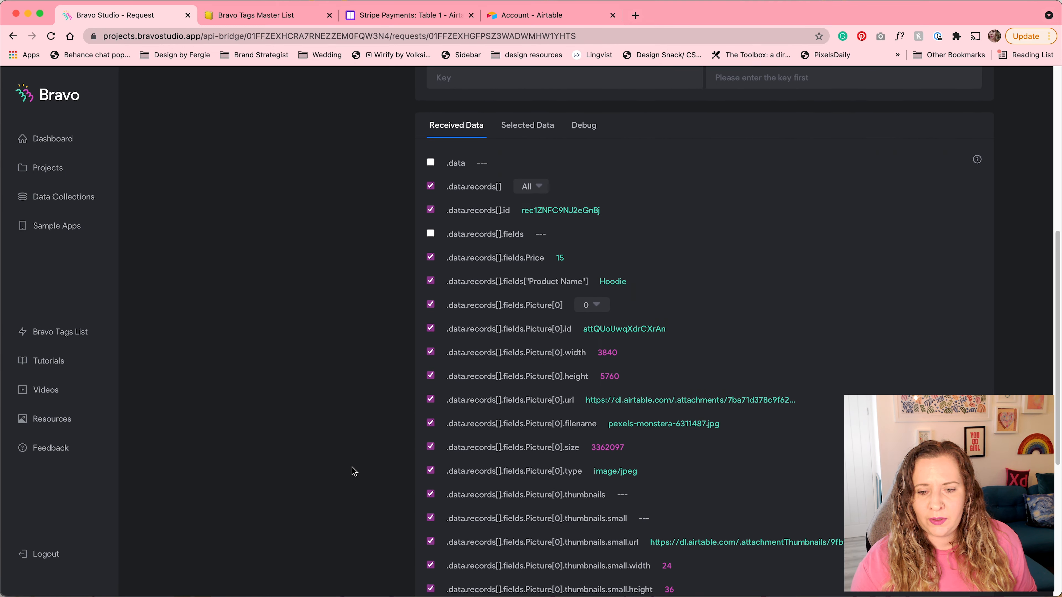
Deselect the createdTime field and all full, large and small thumbnail fields in the received data
{"action": "scroll", "coordinate": [353, 471], "scroll_direction": "down", "scroll_amount": 8}
{"action": "left_click", "coordinate": [430, 493]}
{"action": "left_click", "coordinate": [430, 469]}
{"action": "left_click", "coordinate": [430, 445]}
{"action": "left_click", "coordinate": [430, 421]}
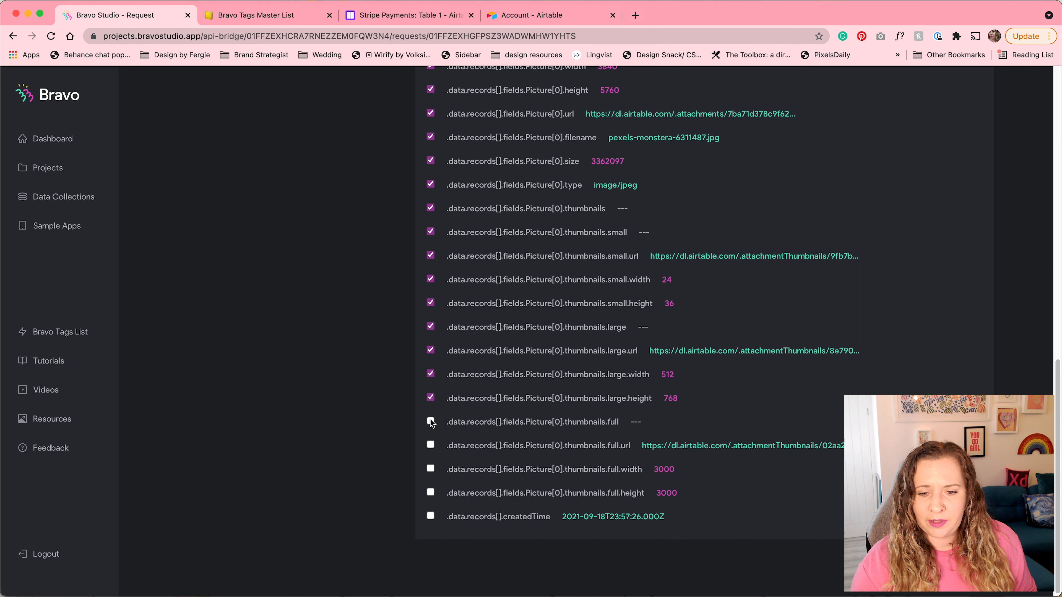
{"action": "left_click", "coordinate": [431, 397]}
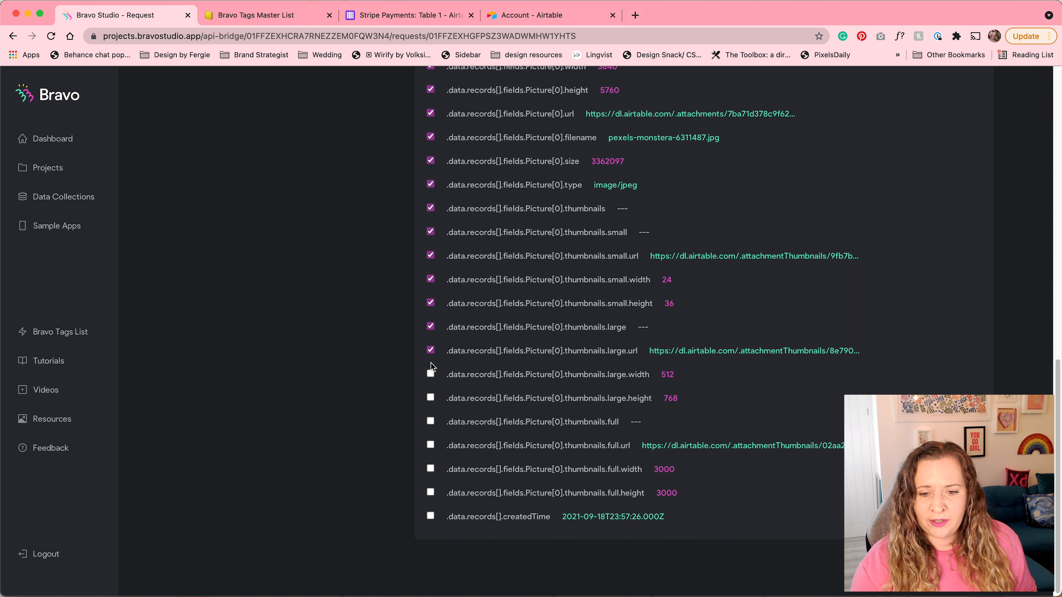
{"action": "left_click", "coordinate": [431, 351]}
{"action": "left_click", "coordinate": [431, 326]}
{"action": "left_click", "coordinate": [431, 303]}
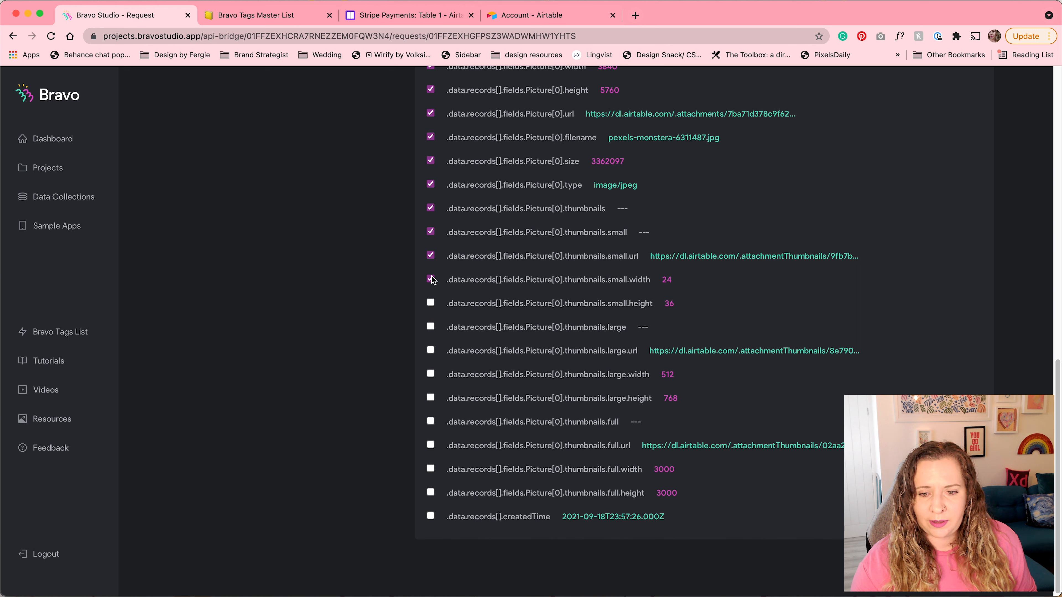
{"action": "left_click", "coordinate": [430, 256]}
{"action": "left_click", "coordinate": [431, 232]}
{"action": "left_click", "coordinate": [430, 208]}
Deselect the picture's type, size, filename, height and width fields, keeping the picture url selected
{"action": "left_click", "coordinate": [431, 185]}
{"action": "scroll", "coordinate": [431, 189], "scroll_direction": "up", "scroll_amount": 3}
{"action": "left_click", "coordinate": [431, 292]}
{"action": "left_click", "coordinate": [431, 268]}
{"action": "left_click", "coordinate": [431, 244]}
{"action": "left_click", "coordinate": [430, 221]}
{"action": "left_click", "coordinate": [431, 245]}
{"action": "scroll", "coordinate": [431, 242], "scroll_direction": "up", "scroll_amount": 3}
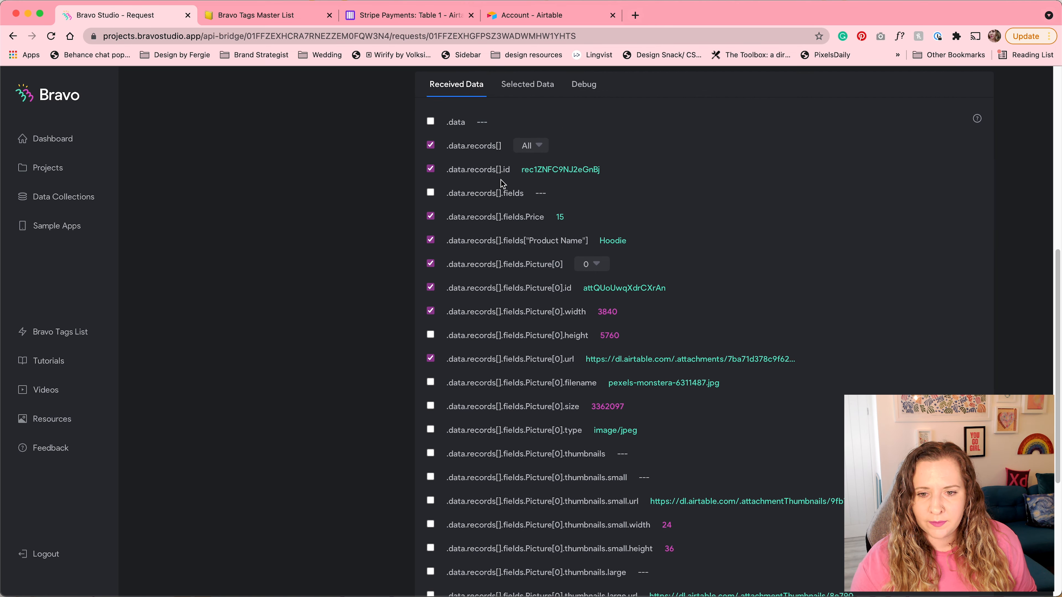
{"action": "left_click", "coordinate": [430, 311]}
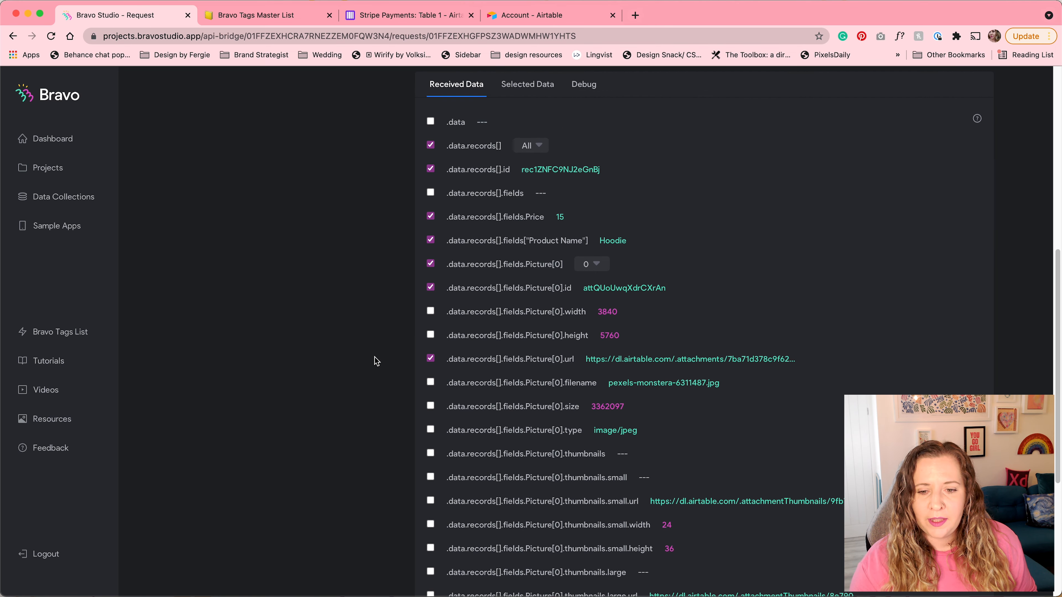
Review the selected data fields of the Table 1 - List request
{"action": "scroll", "coordinate": [376, 360], "scroll_direction": "up", "scroll_amount": 1}
{"action": "scroll", "coordinate": [376, 361], "scroll_direction": "up", "scroll_amount": 1}
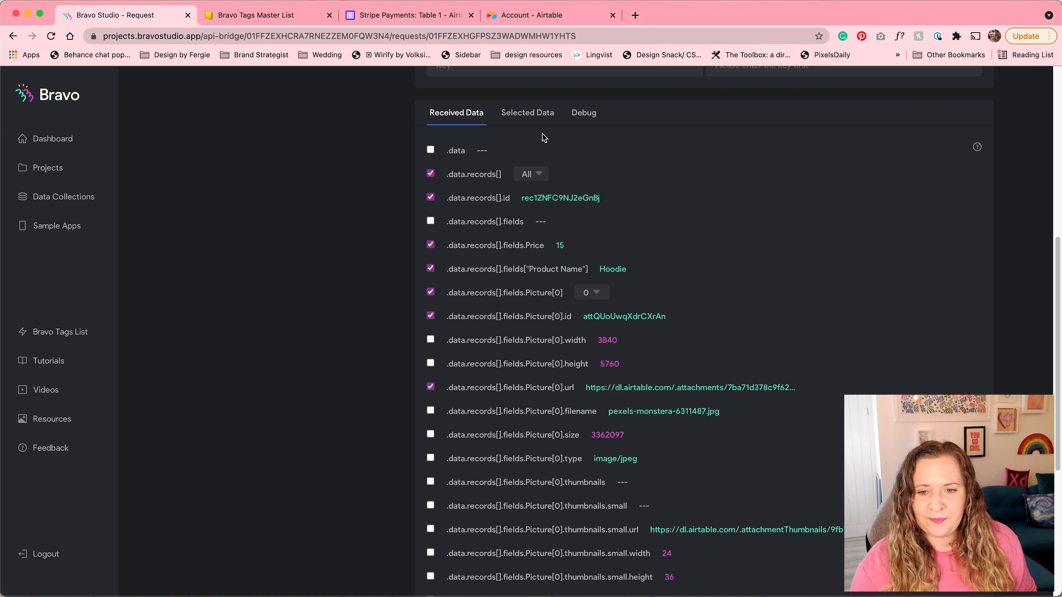
{"action": "left_click", "coordinate": [546, 118]}
{"action": "scroll", "coordinate": [546, 117], "scroll_direction": "up", "scroll_amount": 1}
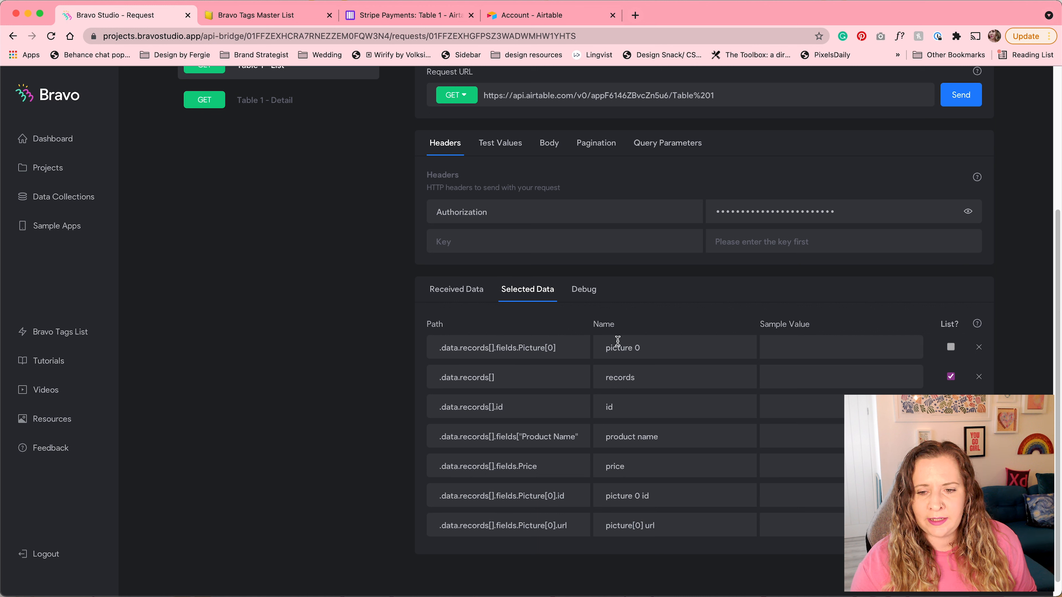
Open the Table 1 - Detail request, check the id variable in its URL and send the request
{"action": "scroll", "coordinate": [614, 406], "scroll_direction": "up", "scroll_amount": 5}
{"action": "left_click", "coordinate": [265, 300]}
{"action": "left_click_drag", "start_coordinate": [717, 296], "coordinate": [752, 298]}
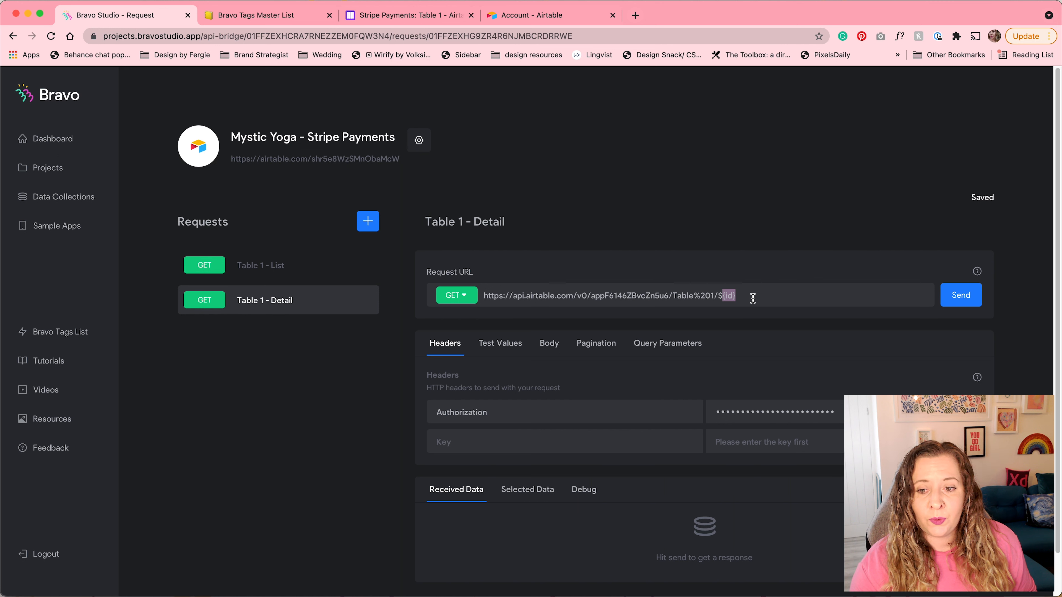
{"action": "left_click", "coordinate": [751, 297]}
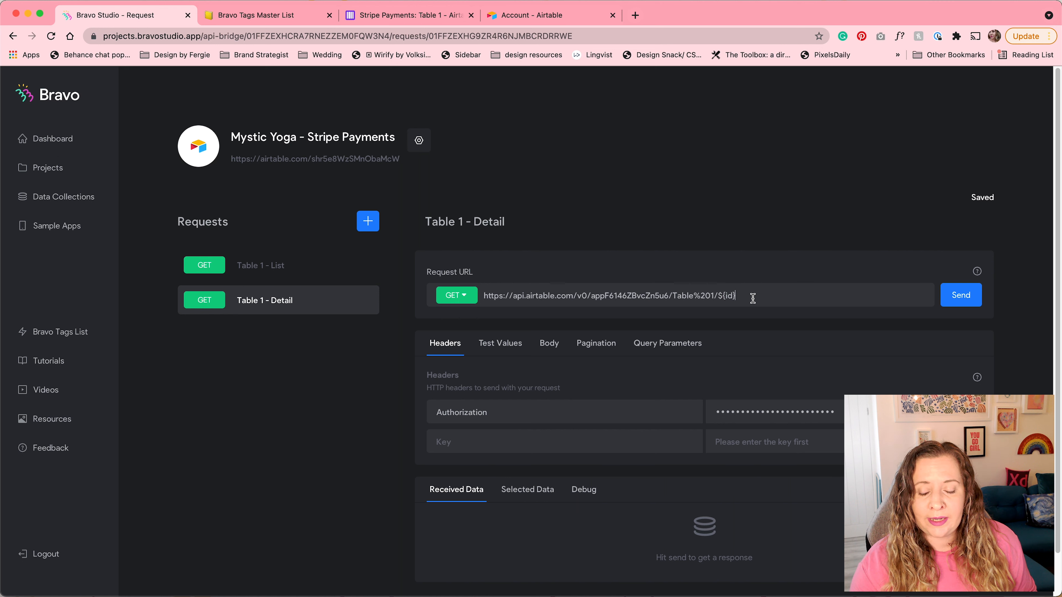
{"action": "left_click", "coordinate": [951, 300]}
{"action": "scroll", "coordinate": [358, 503], "scroll_direction": "down", "scroll_amount": 5}
{"action": "scroll", "coordinate": [358, 503], "scroll_direction": "up", "scroll_amount": 5}
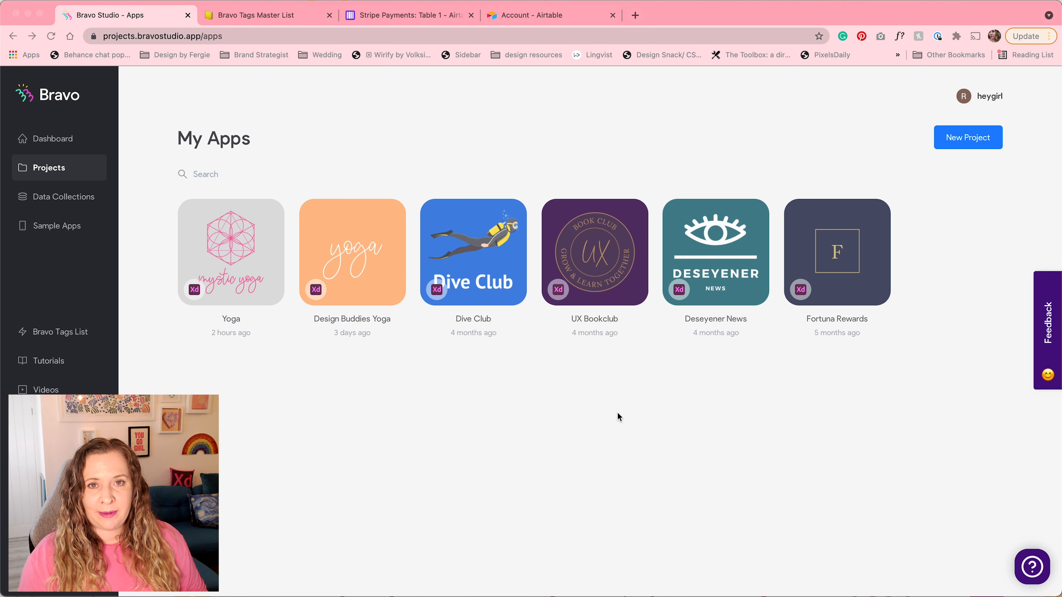
Start connecting a Stripe account in the Design Buddies Yoga project's Stripe settings
{"action": "left_click", "coordinate": [242, 251]}
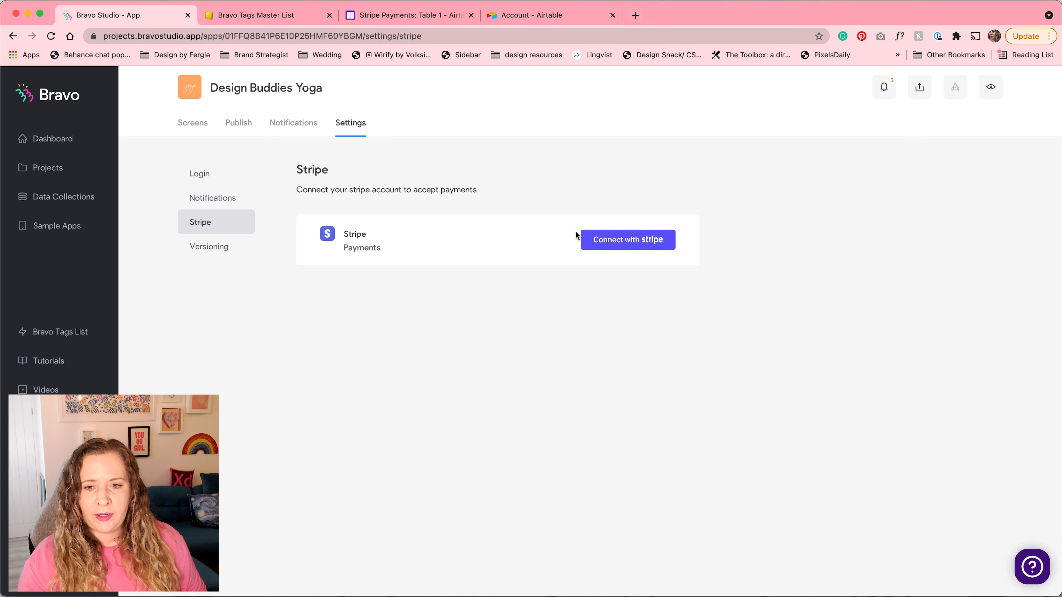
{"action": "left_click", "coordinate": [636, 245]}
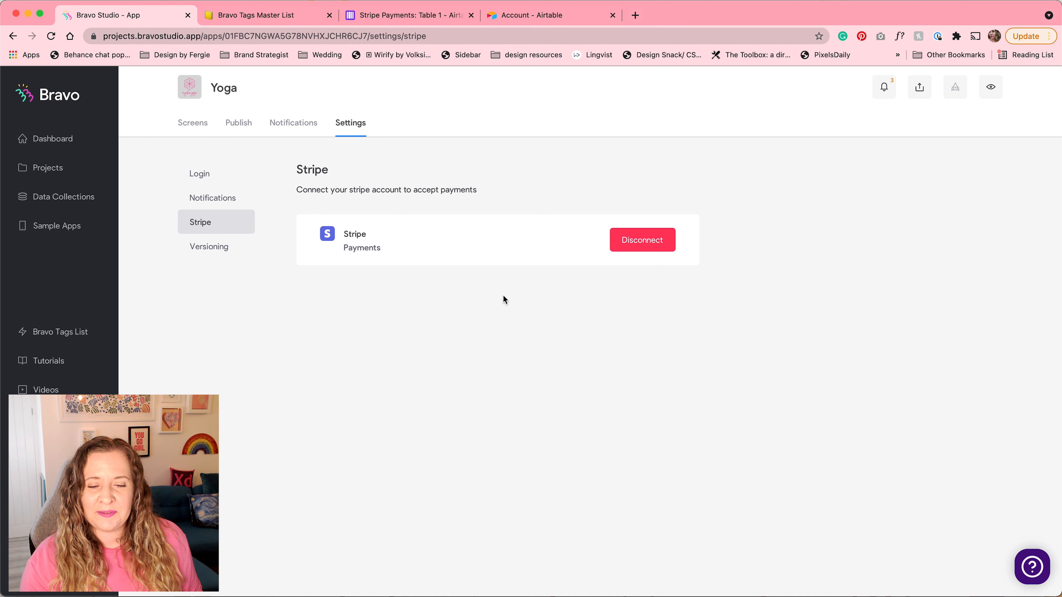
Open the Yoga project's Store screen and bind it to the Mystic Yoga - Stripe Payments collection with the Table 1 - List request
{"action": "left_click", "coordinate": [186, 126]}
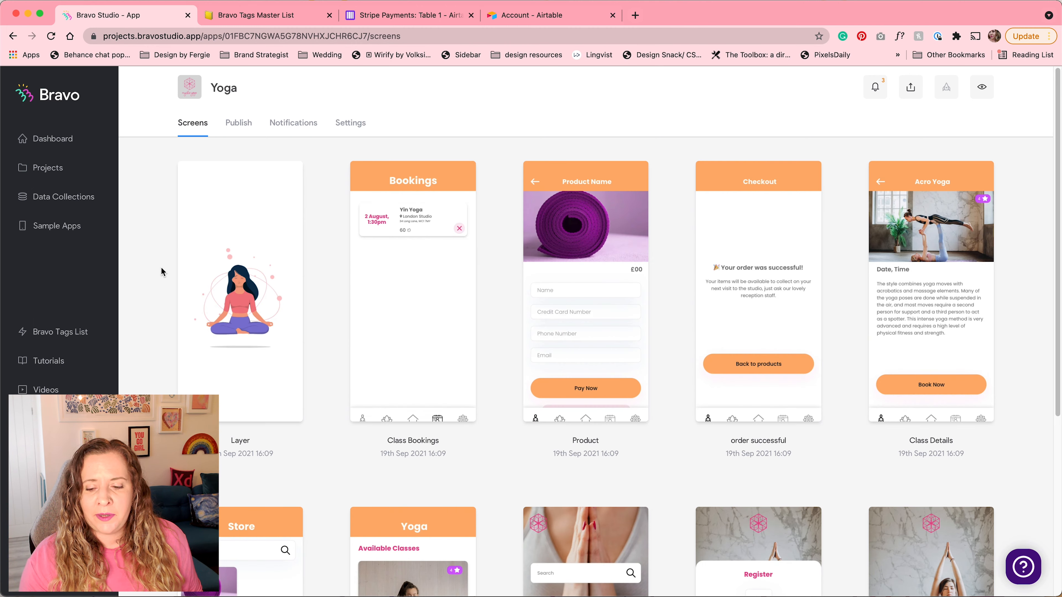
{"action": "scroll", "coordinate": [166, 266], "scroll_direction": "down", "scroll_amount": 6}
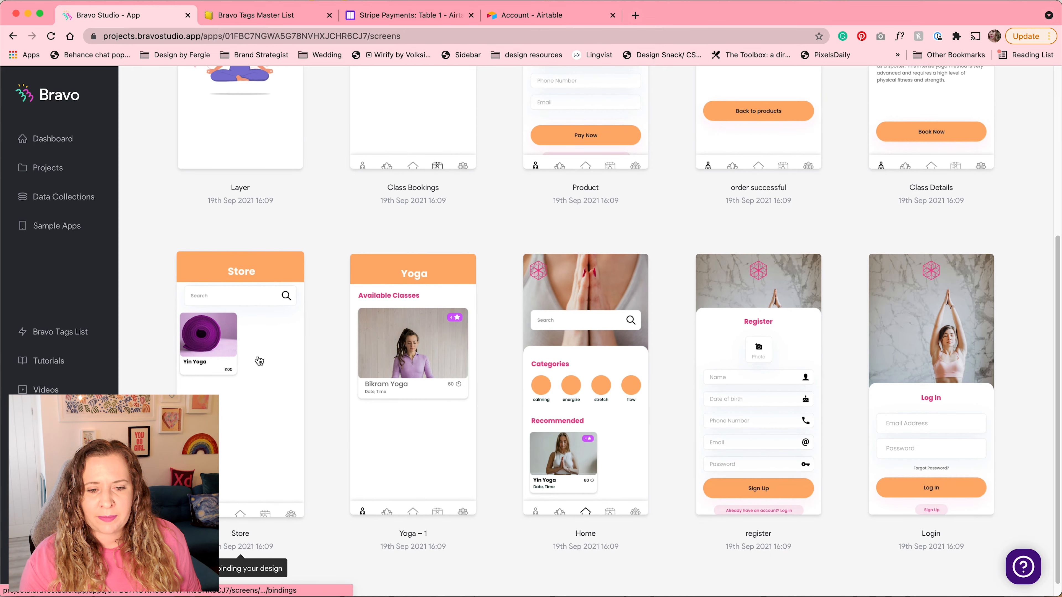
{"action": "left_click", "coordinate": [258, 360]}
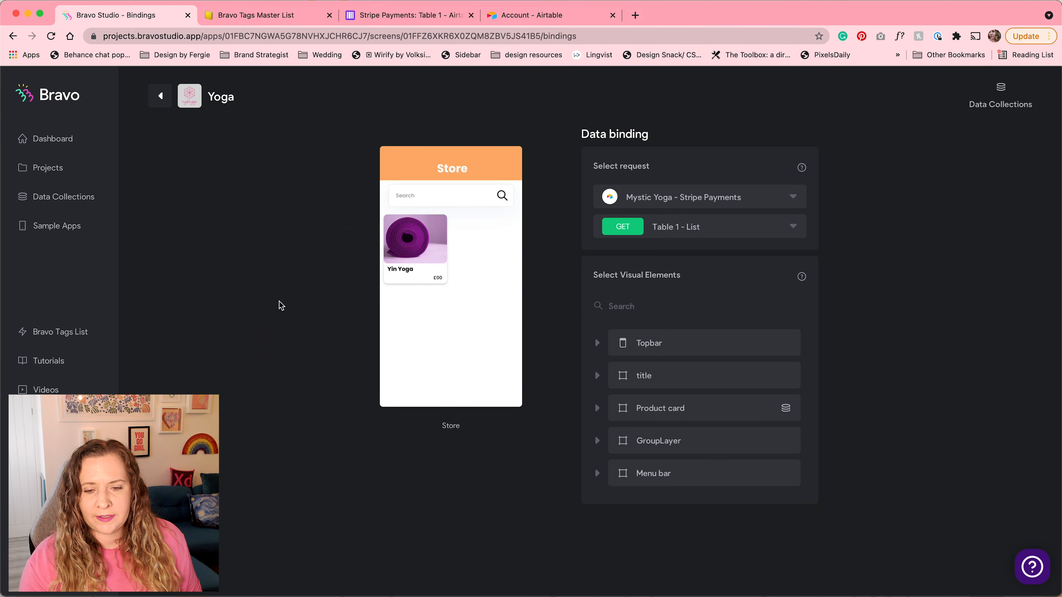
{"action": "left_click", "coordinate": [632, 194]}
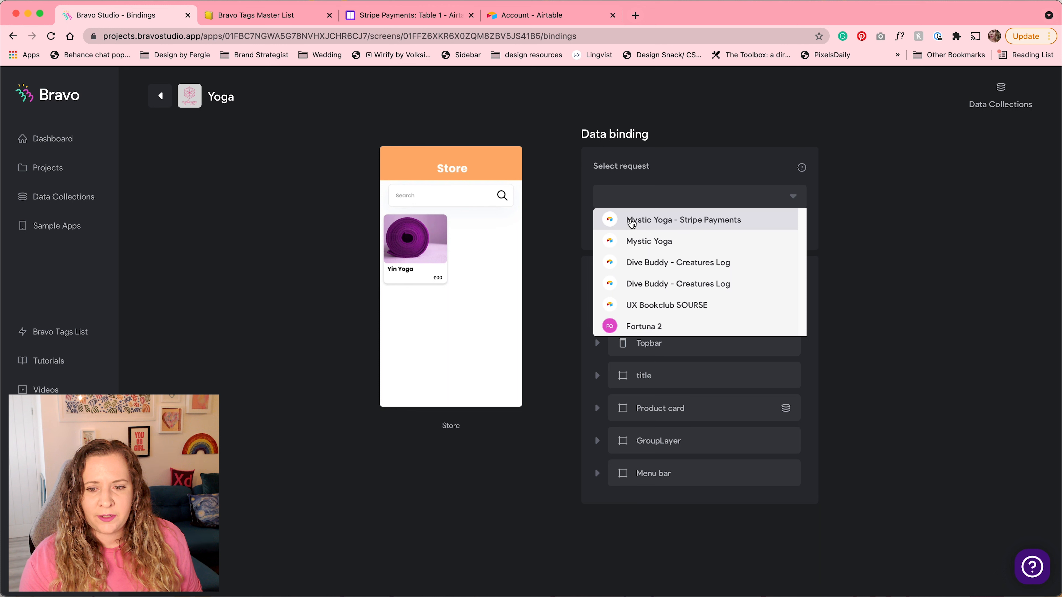
{"action": "left_click", "coordinate": [655, 223]}
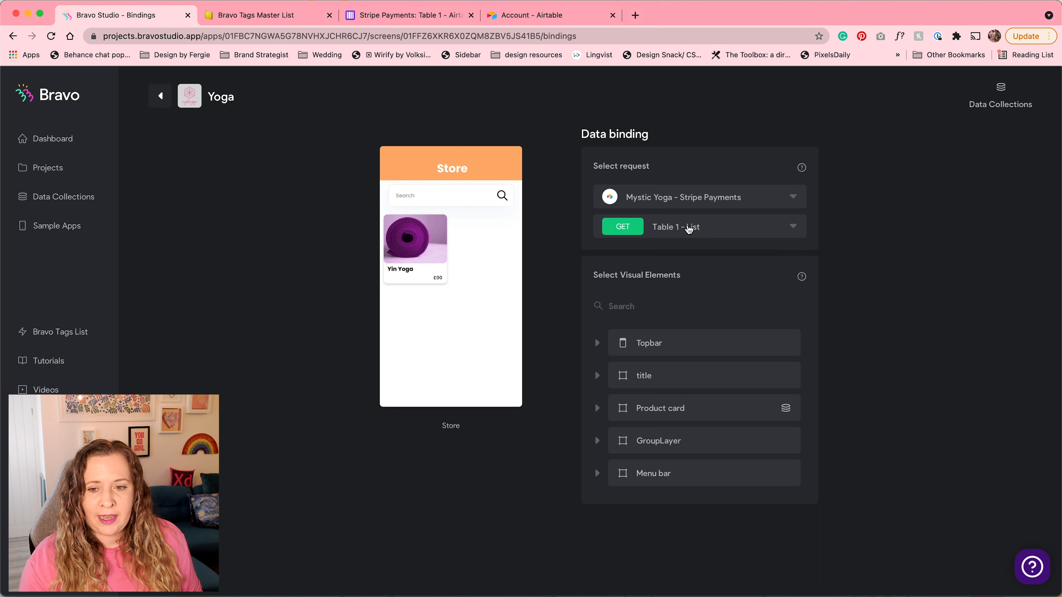
{"action": "left_click", "coordinate": [710, 227]}
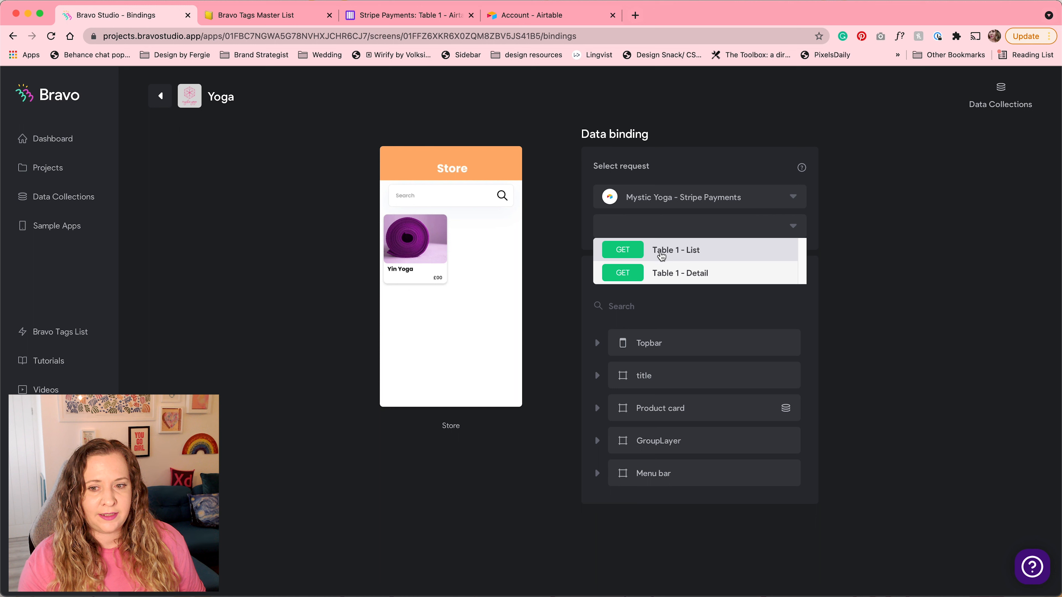
{"action": "left_click", "coordinate": [675, 251]}
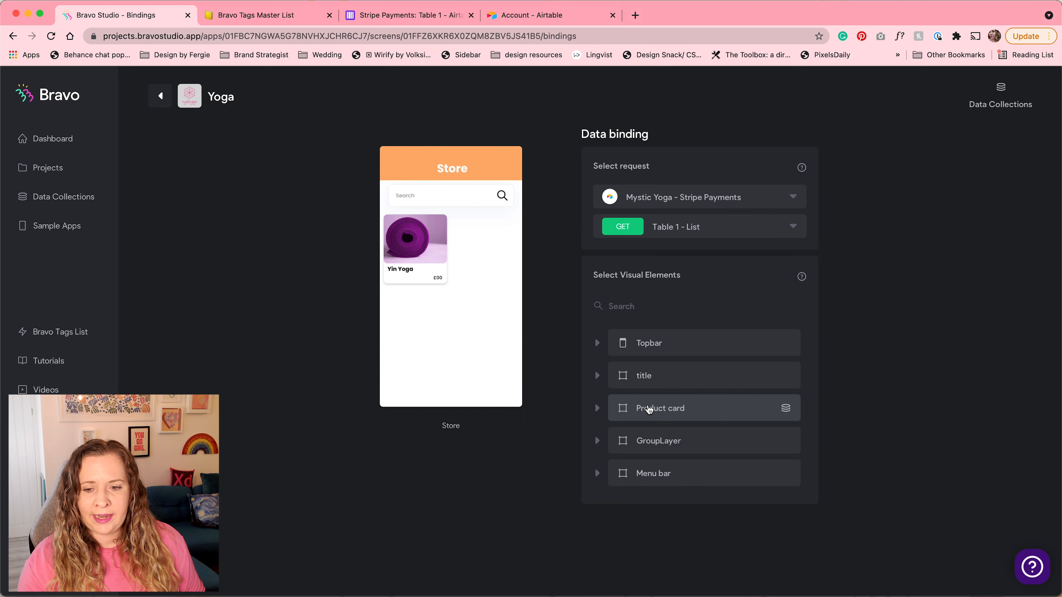
Bind the Store screen's Product card container to records
{"action": "left_click", "coordinate": [657, 408]}
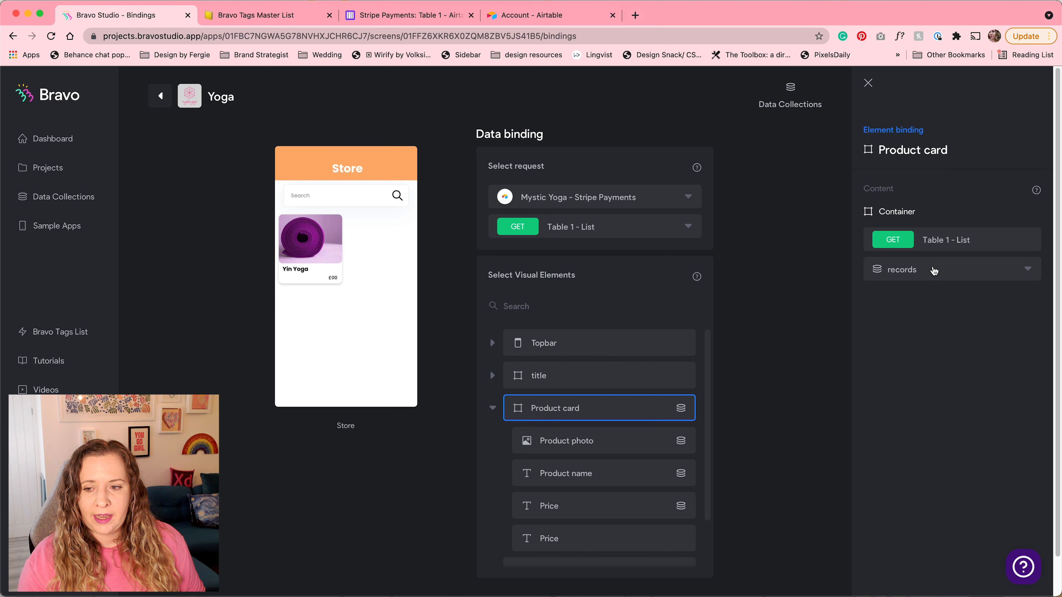
{"action": "left_click", "coordinate": [934, 269]}
{"action": "left_click", "coordinate": [903, 309]}
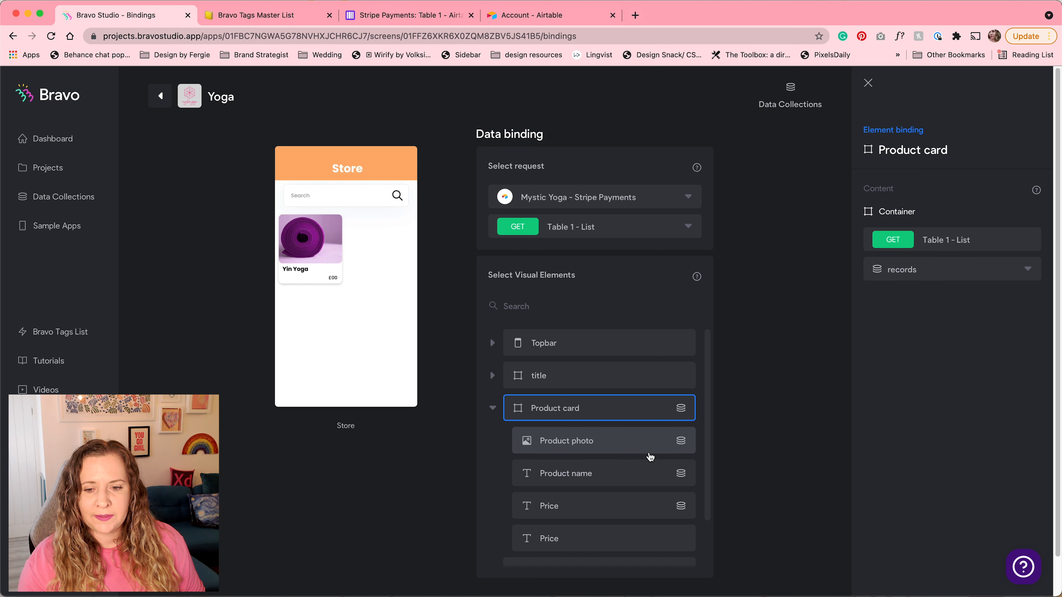
Check the data bindings of the Product photo, Product name and Price elements inside the product card
{"action": "scroll", "coordinate": [634, 456], "scroll_direction": "down", "scroll_amount": 1}
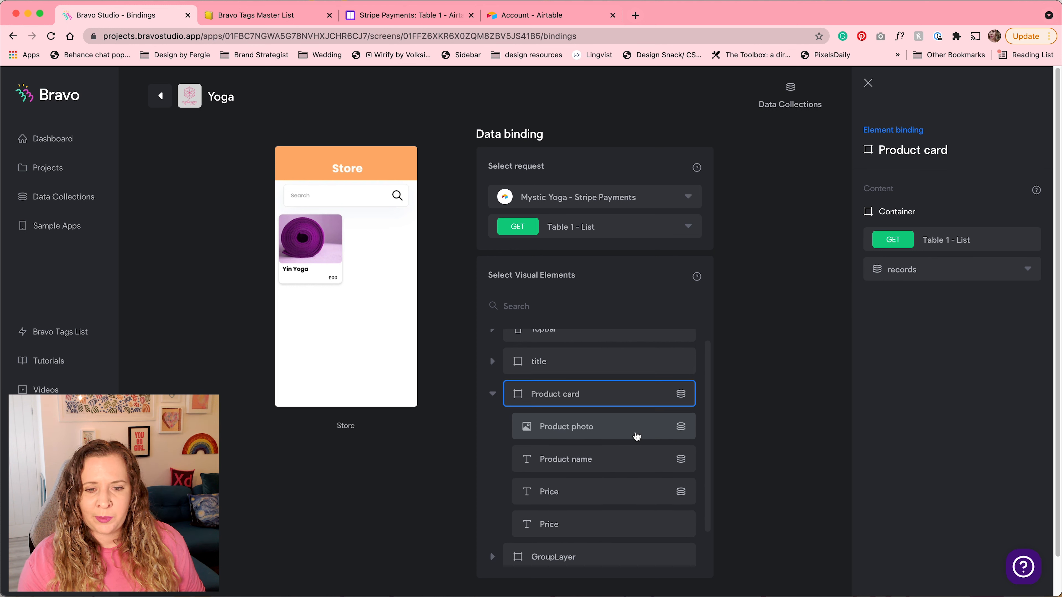
{"action": "left_click", "coordinate": [636, 436]}
{"action": "left_click", "coordinate": [652, 465]}
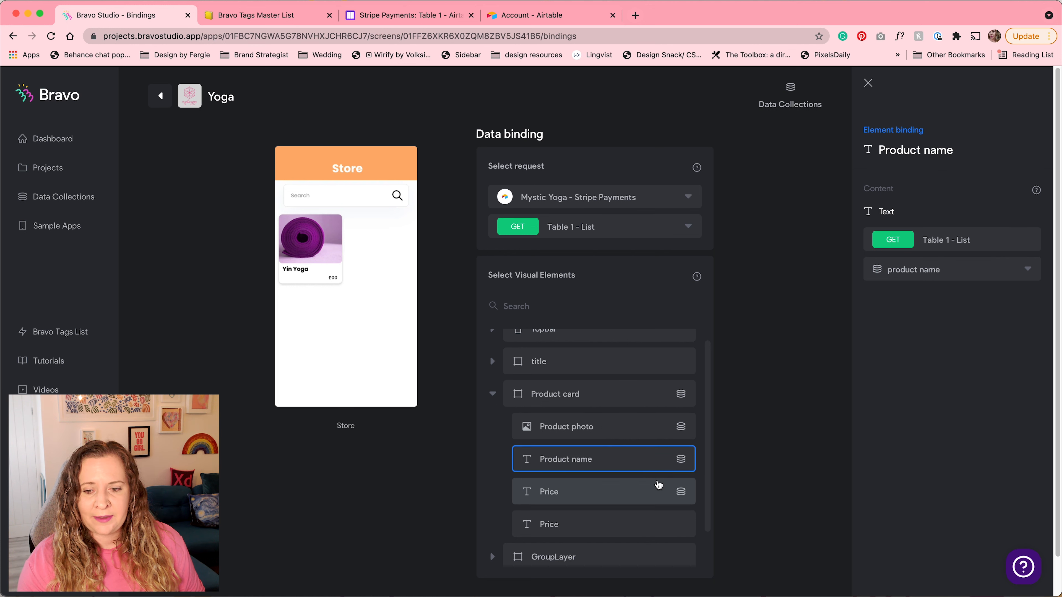
{"action": "left_click", "coordinate": [657, 485]}
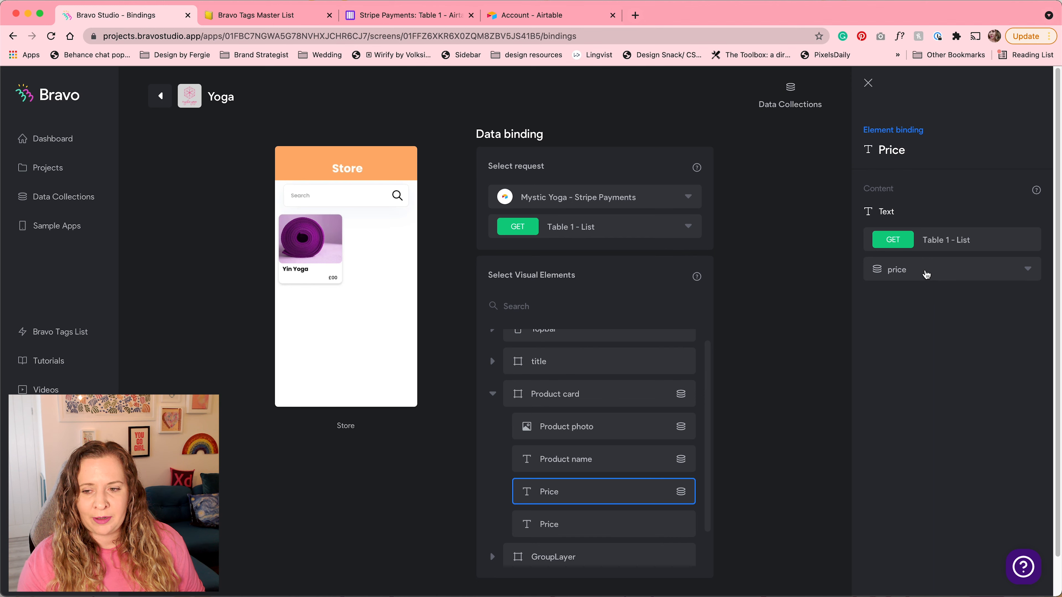
Open the Yoga project's Product screen and bind it to the Mystic Yoga - Stripe Payments collection with the Table 1 - Detail request
{"action": "left_click", "coordinate": [156, 98]}
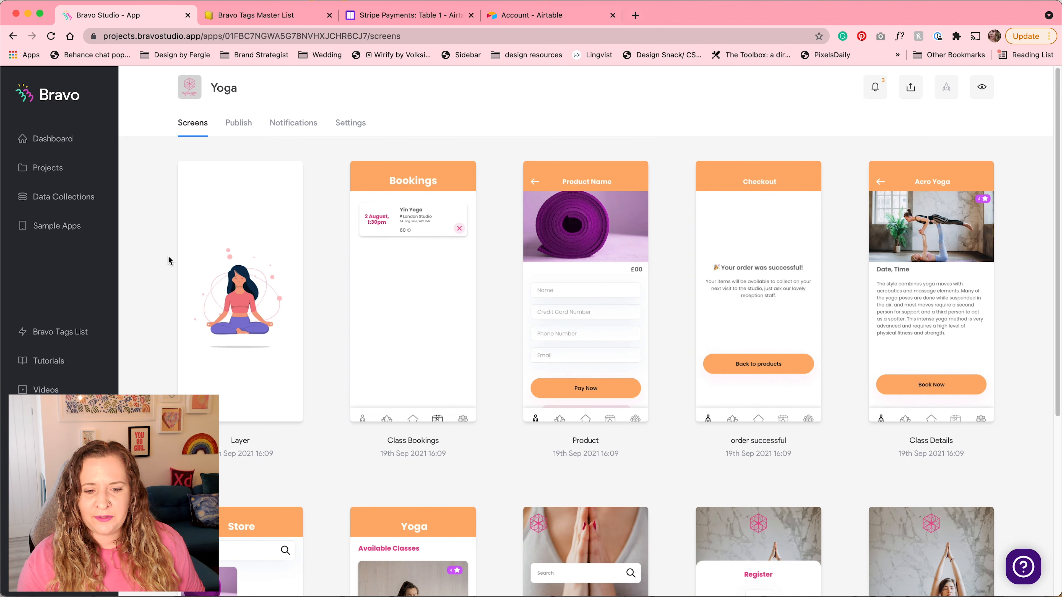
{"action": "scroll", "coordinate": [165, 344], "scroll_direction": "down", "scroll_amount": 3}
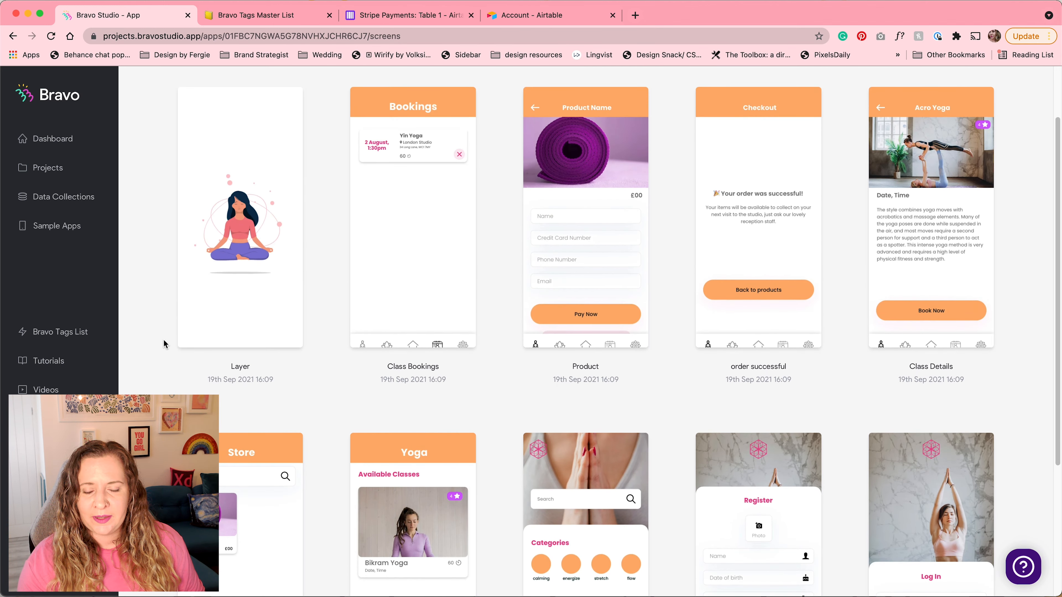
{"action": "left_click", "coordinate": [604, 194]}
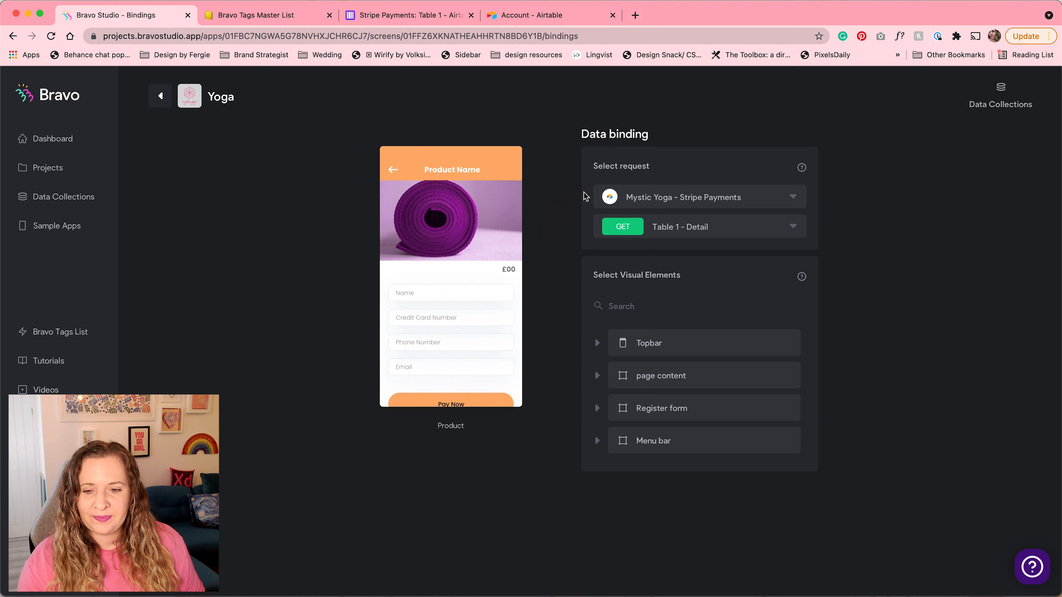
{"action": "left_click", "coordinate": [689, 197]}
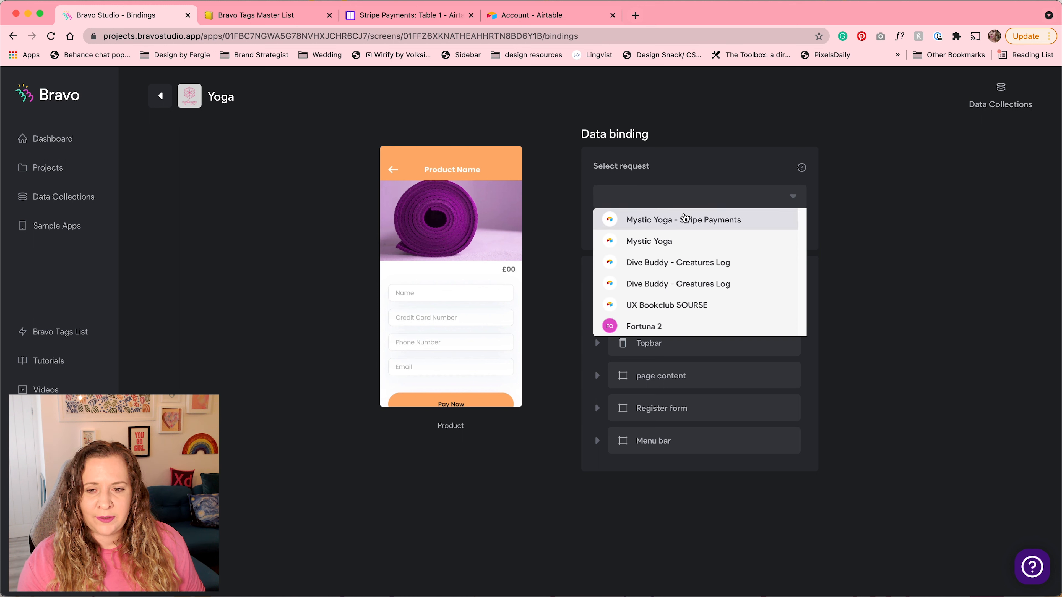
{"action": "left_click", "coordinate": [699, 225]}
{"action": "left_click", "coordinate": [690, 233]}
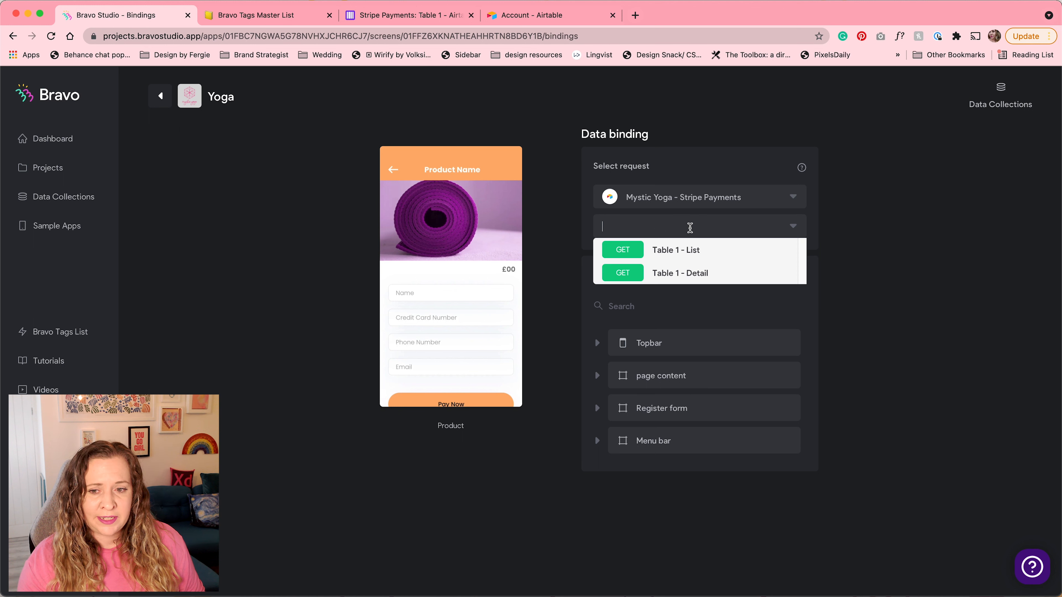
{"action": "left_click", "coordinate": [691, 271]}
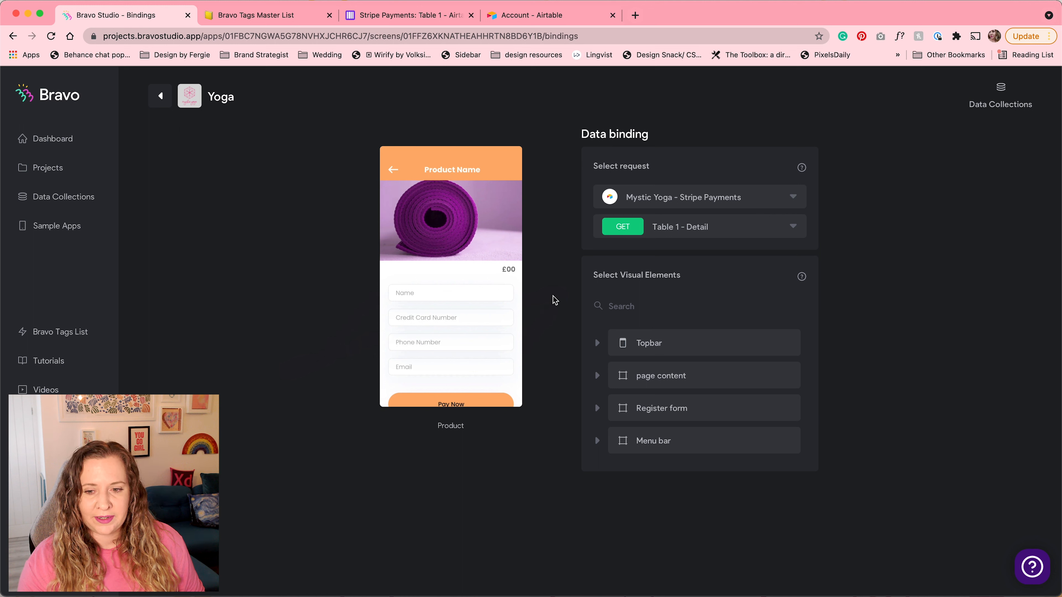
Bind the Product Name text in the Product screen's Topbar to the product name field
{"action": "left_click", "coordinate": [597, 345]}
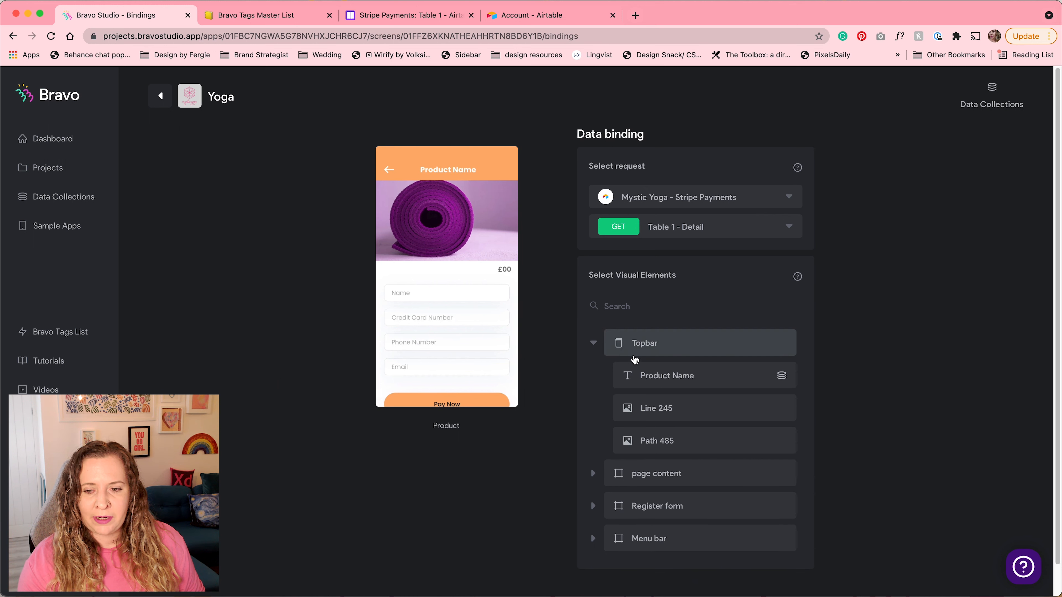
{"action": "left_click", "coordinate": [692, 379]}
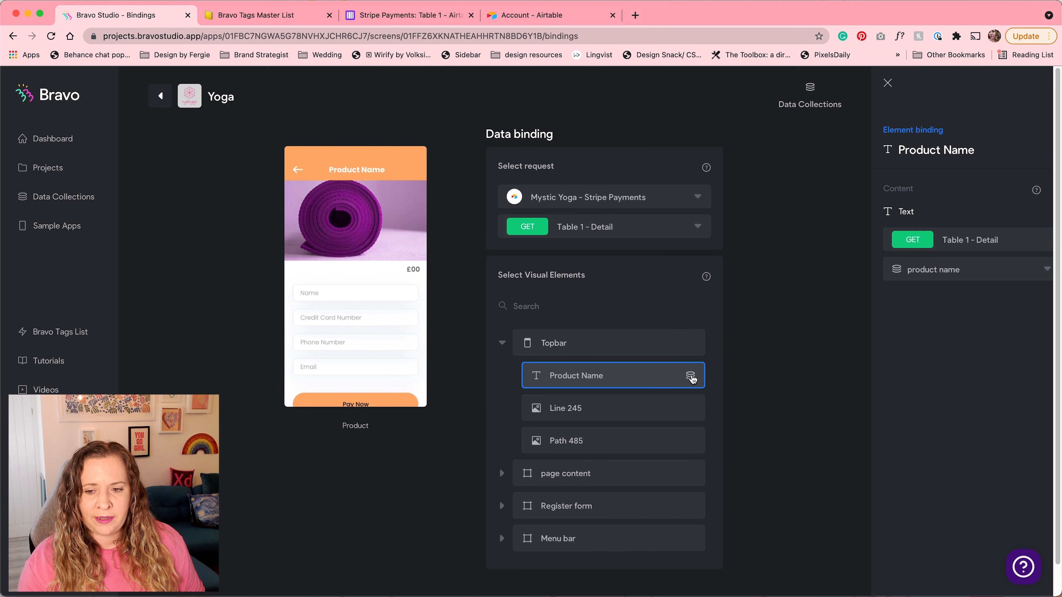
{"action": "left_click", "coordinate": [942, 267]}
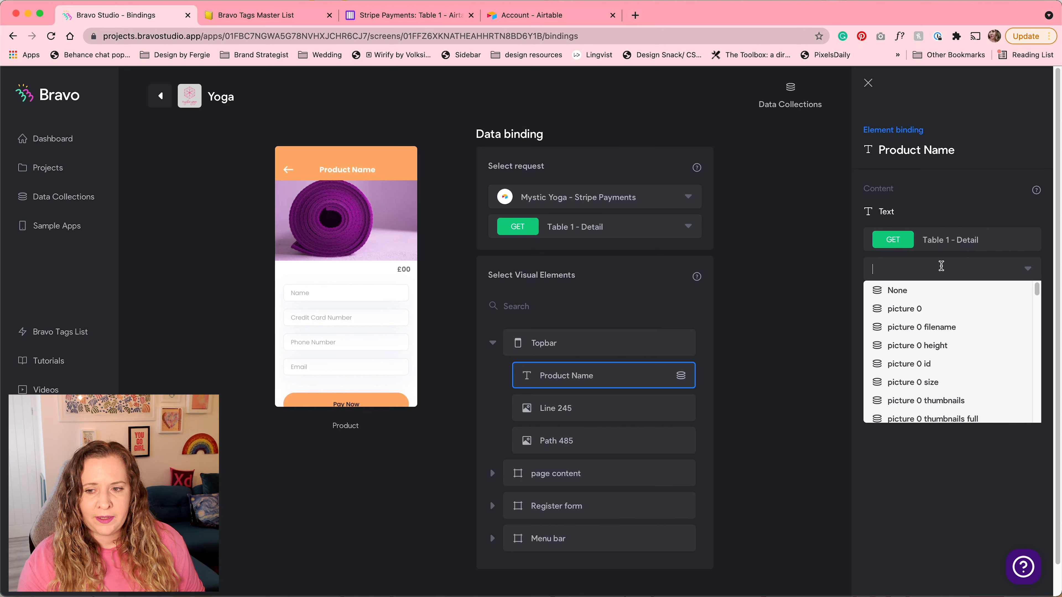
{"action": "scroll", "coordinate": [928, 349], "scroll_direction": "down", "scroll_amount": 15}
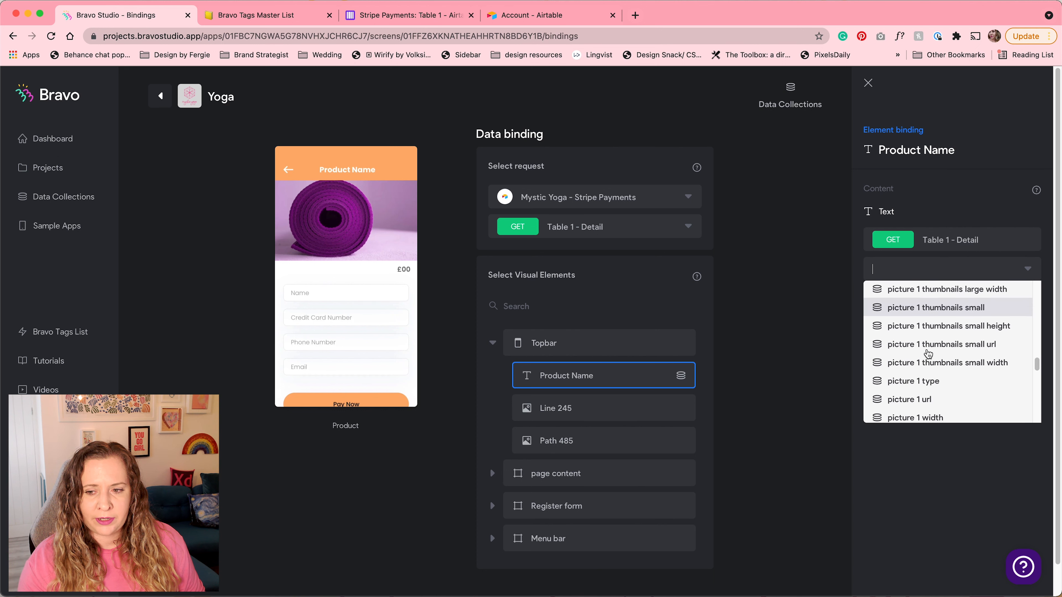
{"action": "scroll", "coordinate": [928, 355], "scroll_direction": "down", "scroll_amount": 2}
{"action": "left_click", "coordinate": [908, 416]}
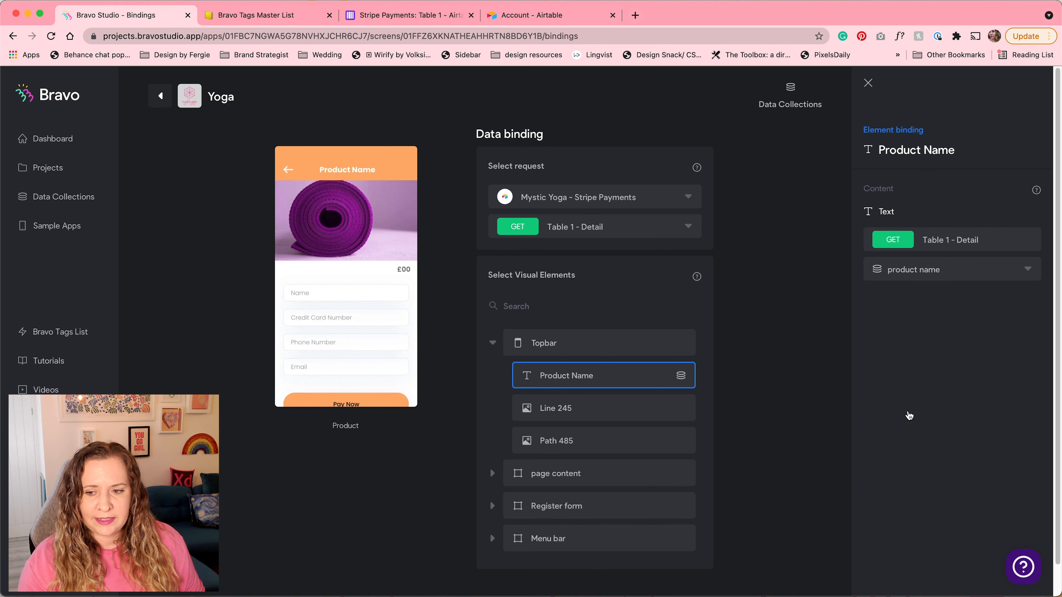
Check the data bindings of the 00 price text and the Photo element inside the page content container
{"action": "left_click", "coordinate": [492, 343]}
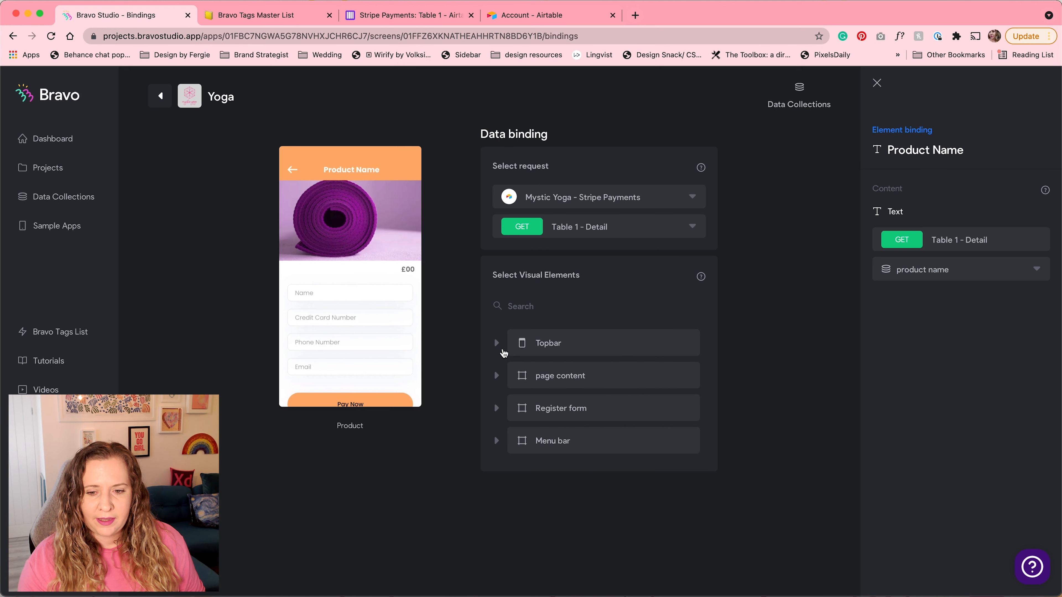
{"action": "left_click", "coordinate": [504, 376]}
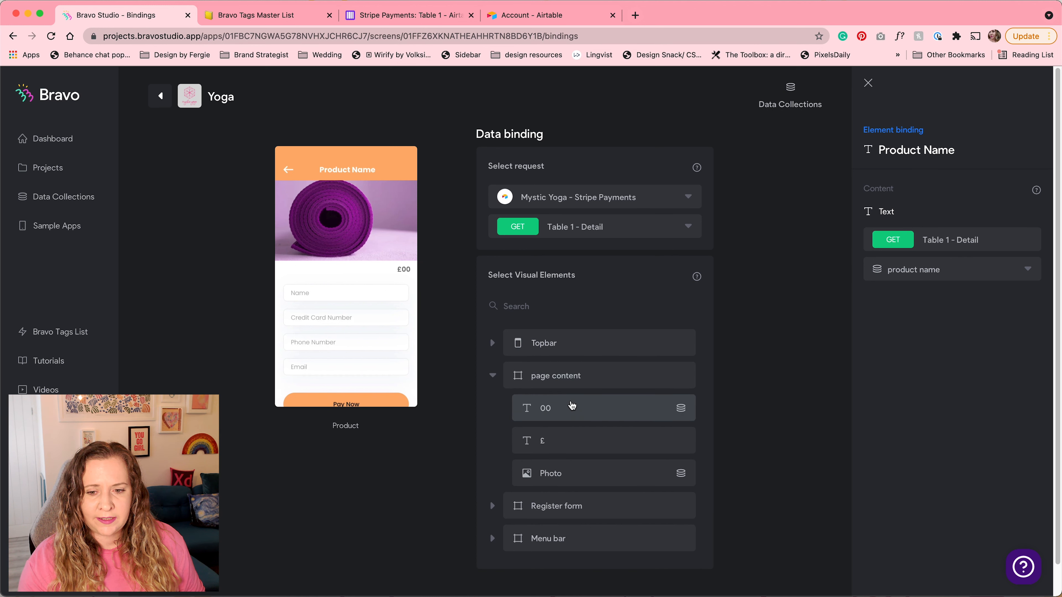
{"action": "left_click", "coordinate": [572, 407]}
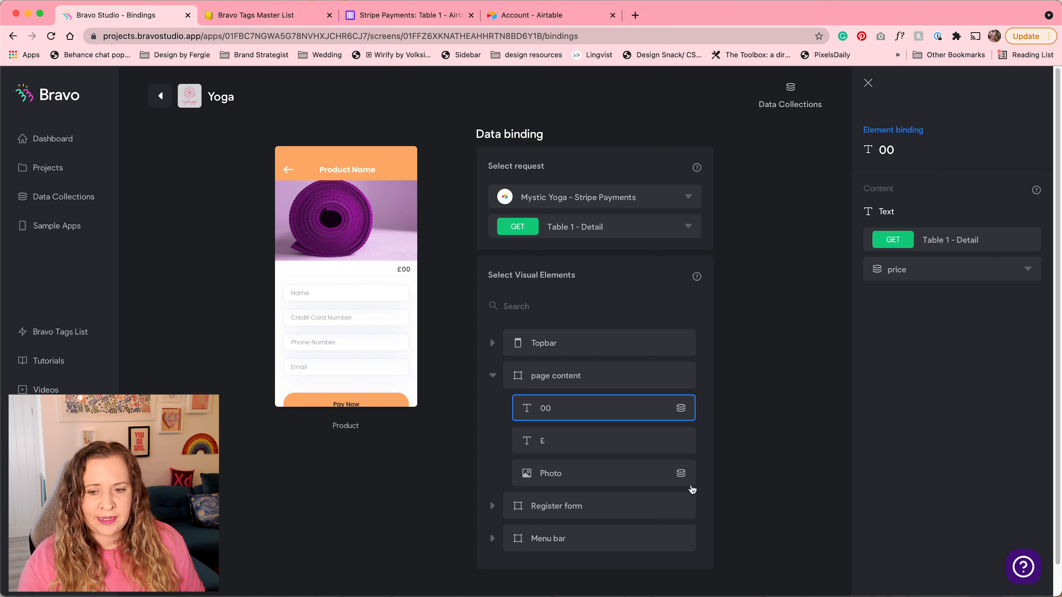
{"action": "left_click", "coordinate": [677, 474]}
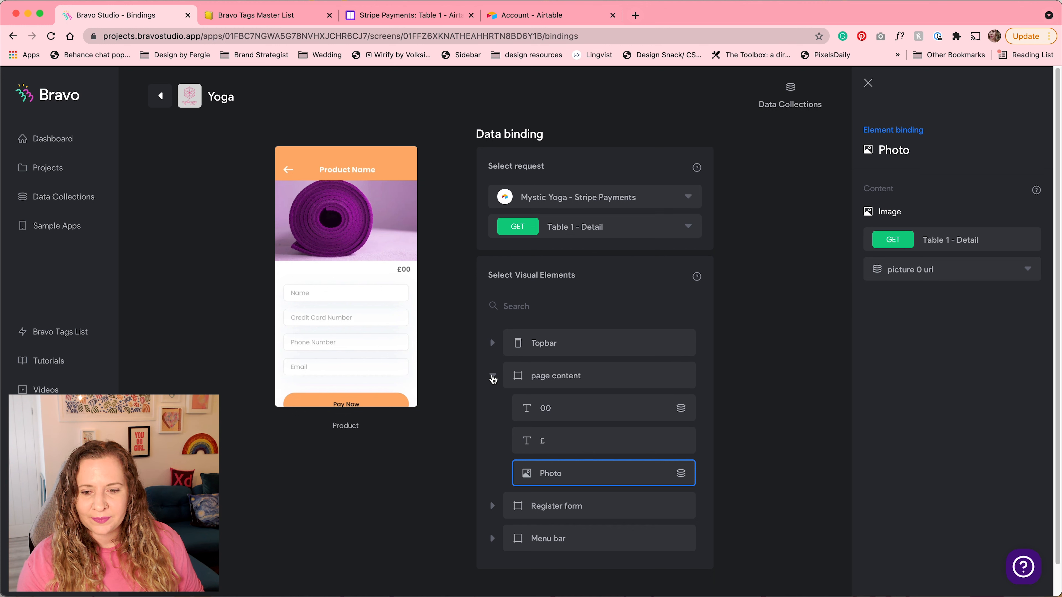
Check the data binding of the Stripe hidden amount input inside the Payment Details container
{"action": "left_click", "coordinate": [493, 375]}
{"action": "left_click", "coordinate": [497, 413]}
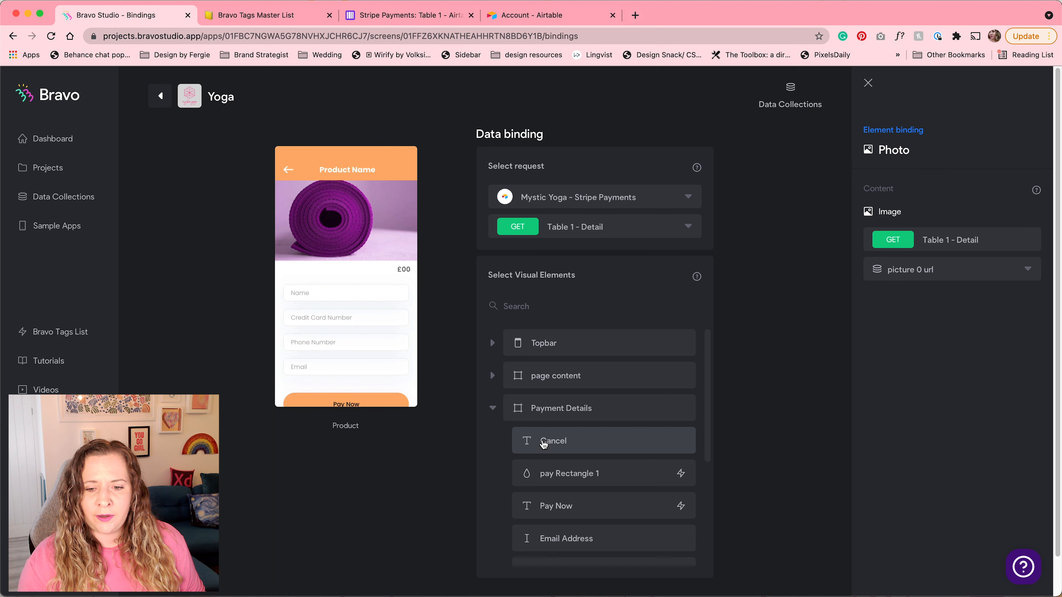
{"action": "scroll", "coordinate": [542, 442], "scroll_direction": "down", "scroll_amount": 3}
{"action": "scroll", "coordinate": [543, 445], "scroll_direction": "down", "scroll_amount": 2}
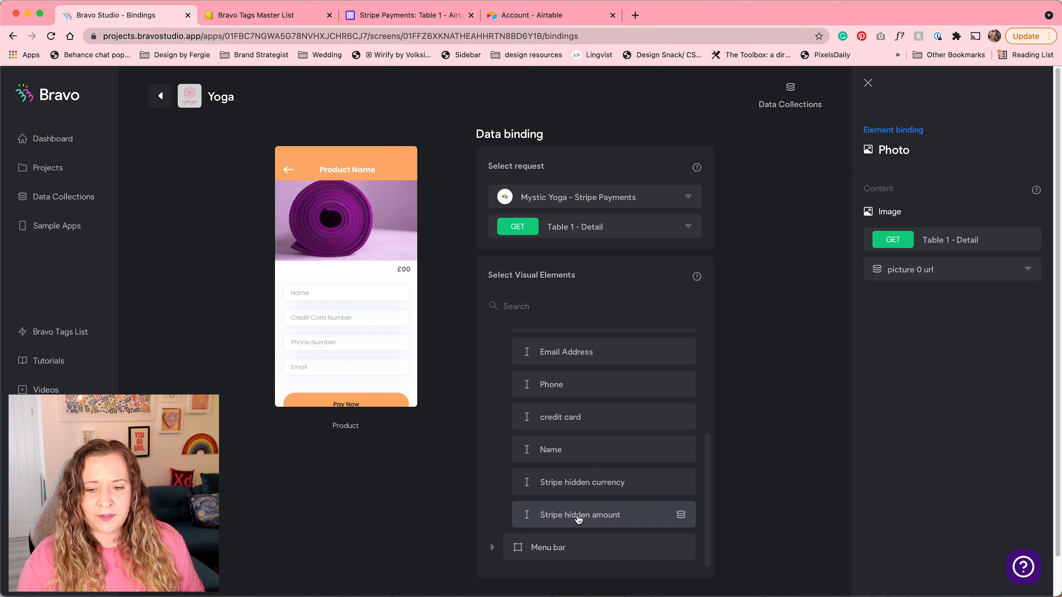
{"action": "left_click", "coordinate": [631, 517]}
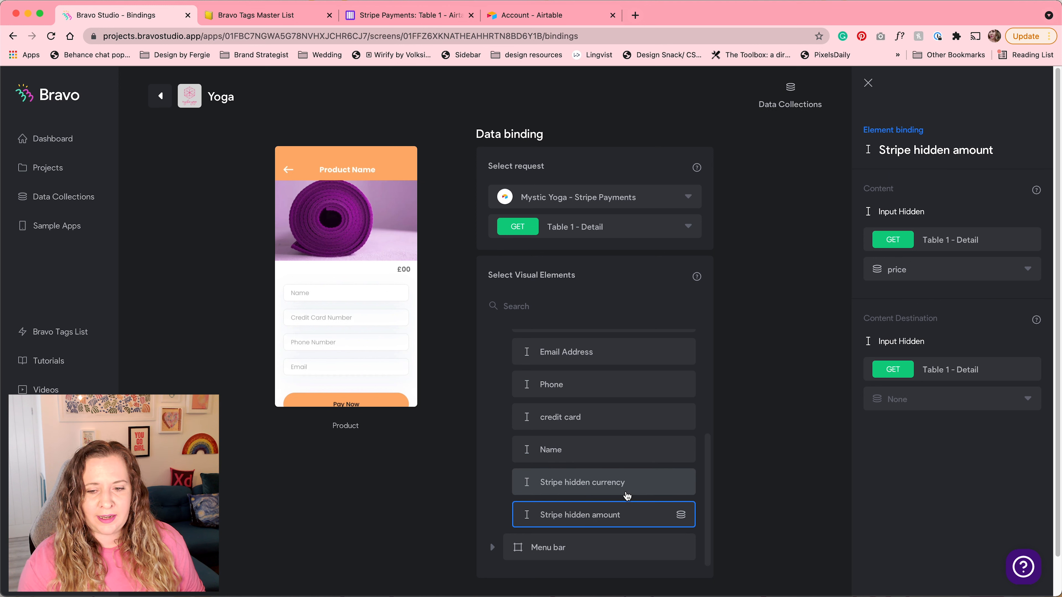
Set the On Success destination page of pay Rectangle 1's Stripe response action to order successful
{"action": "scroll", "coordinate": [626, 497], "scroll_direction": "up", "scroll_amount": 5}
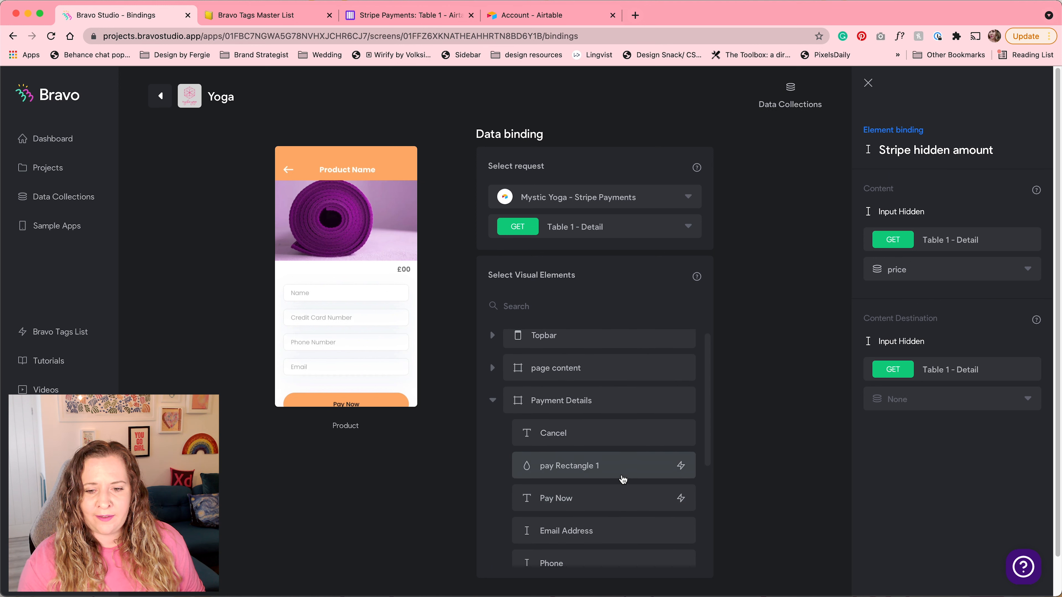
{"action": "left_click", "coordinate": [621, 472]}
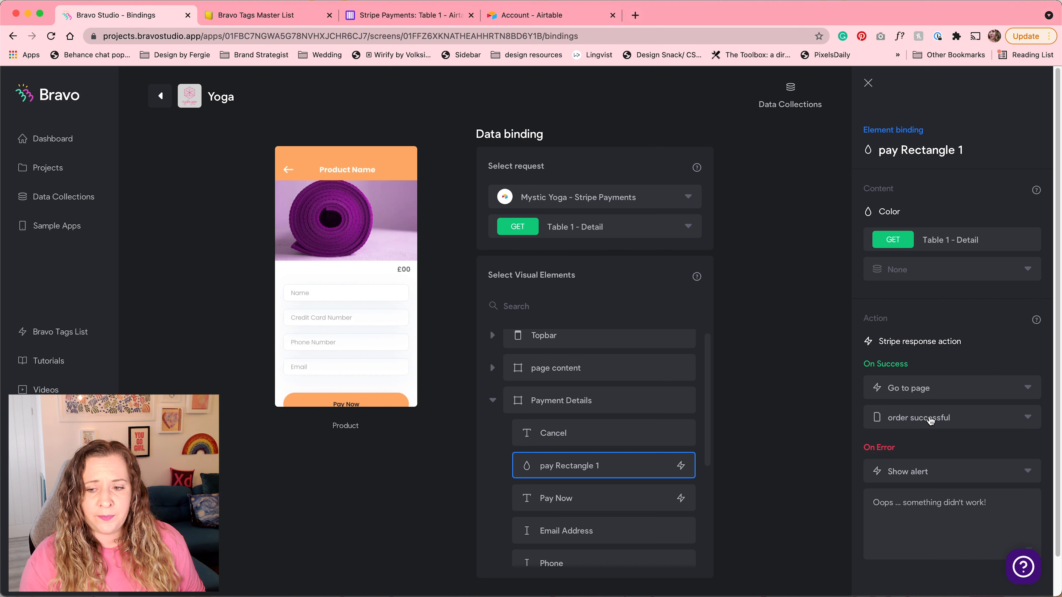
{"action": "left_click", "coordinate": [931, 421]}
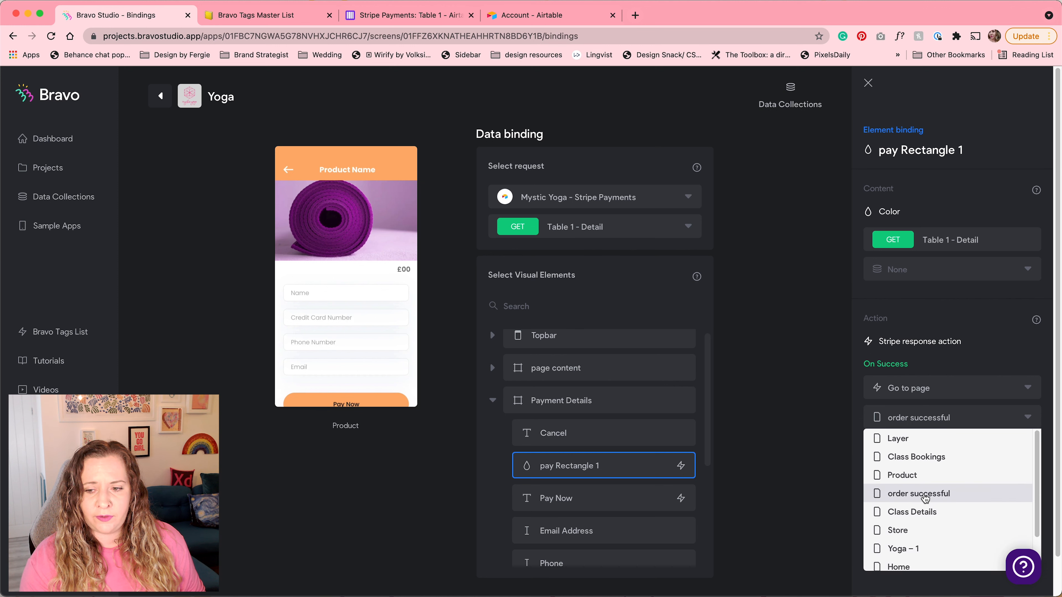
{"action": "left_click", "coordinate": [925, 494]}
{"action": "scroll", "coordinate": [922, 445], "scroll_direction": "down", "scroll_amount": 1}
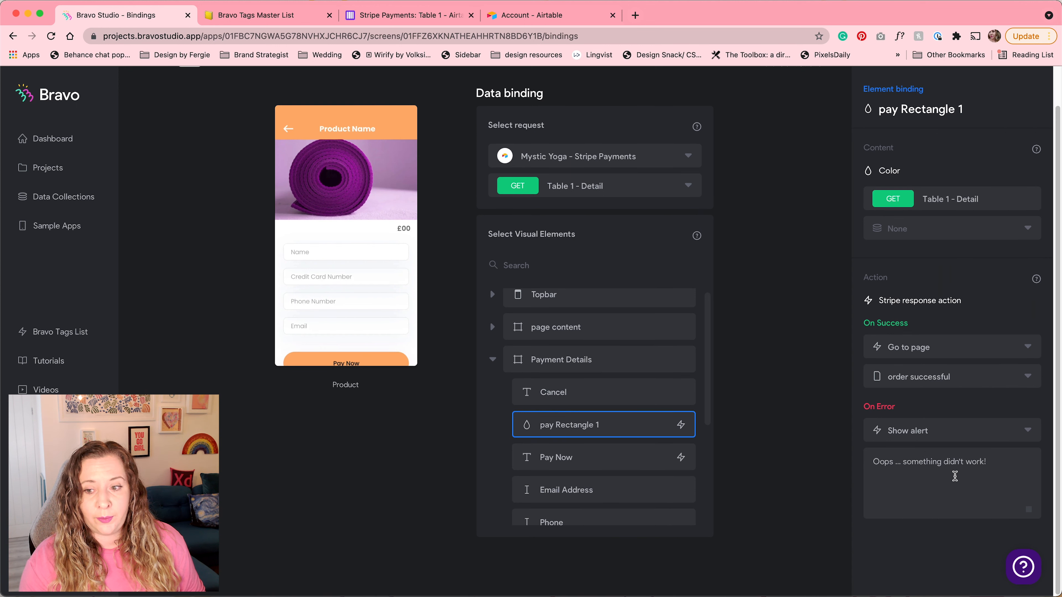
Collapse the Payment Details container and return to the Yoga project's screens to look over the order successful screen
{"action": "left_click", "coordinate": [492, 359]}
{"action": "scroll", "coordinate": [494, 381], "scroll_direction": "up", "scroll_amount": 2}
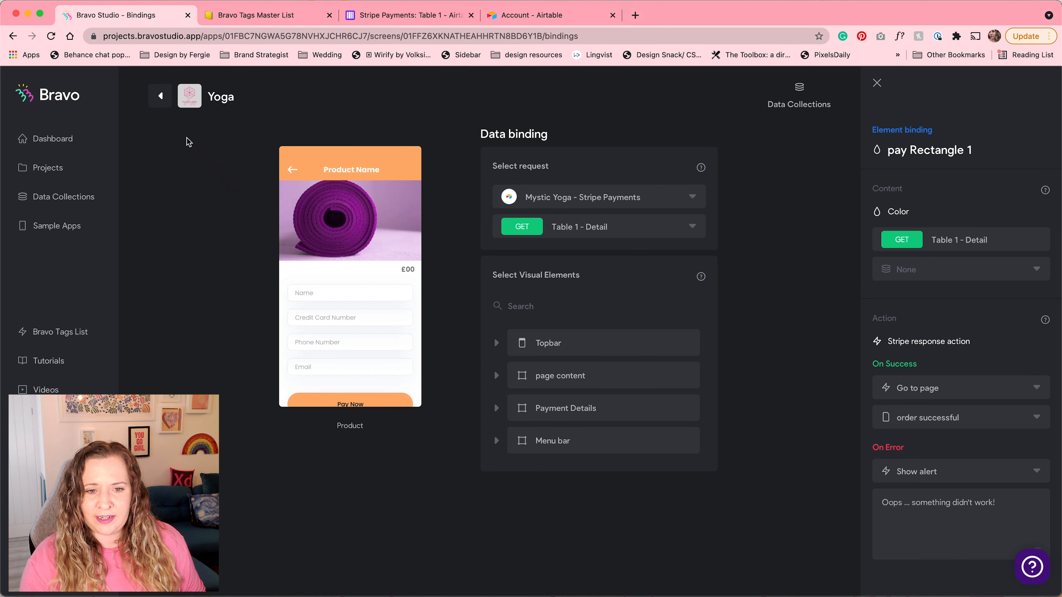
{"action": "left_click", "coordinate": [159, 97]}
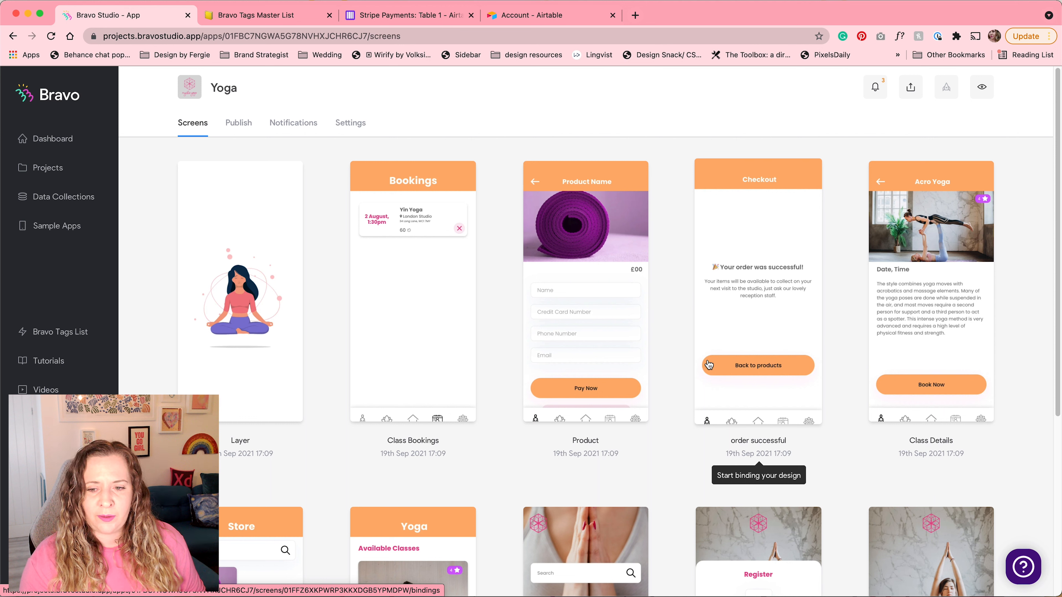
{"action": "scroll", "coordinate": [711, 365], "scroll_direction": "down", "scroll_amount": 1}
{"action": "scroll", "coordinate": [711, 367], "scroll_direction": "down", "scroll_amount": 3}
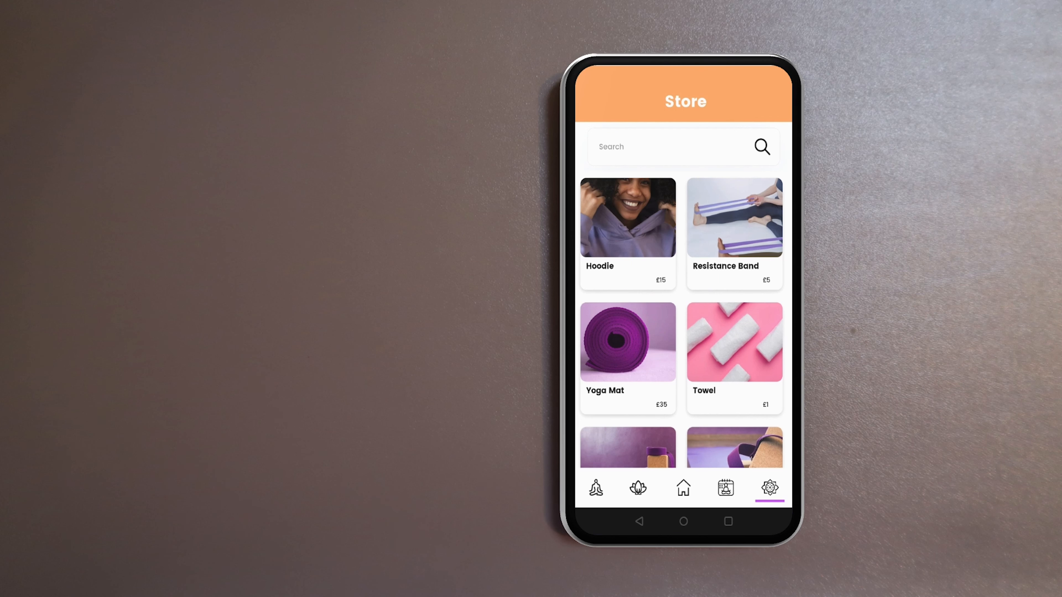
Browse the product cards on the Store screen of the running Yoga app on the phone
{"action": "scroll", "coordinate": [683, 294], "scroll_direction": "down", "scroll_amount": 2}
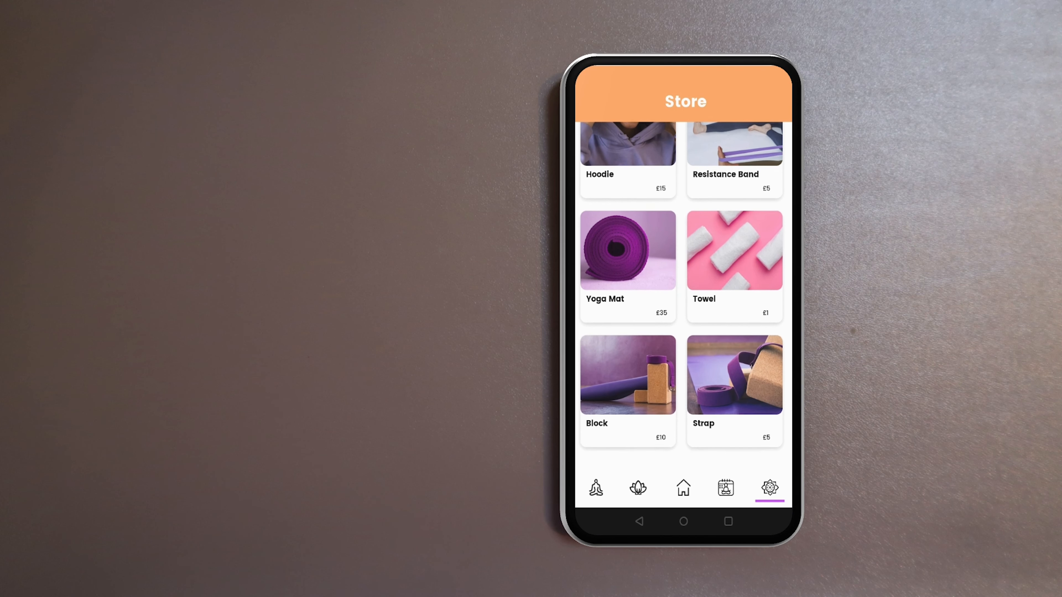
{"action": "scroll", "coordinate": [683, 295], "scroll_direction": "up", "scroll_amount": 2}
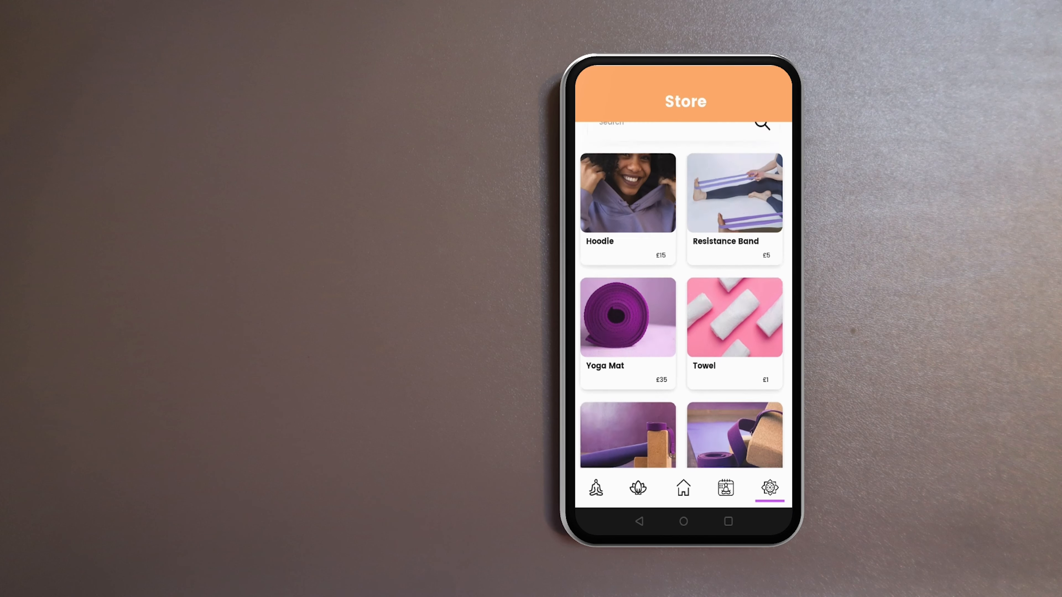